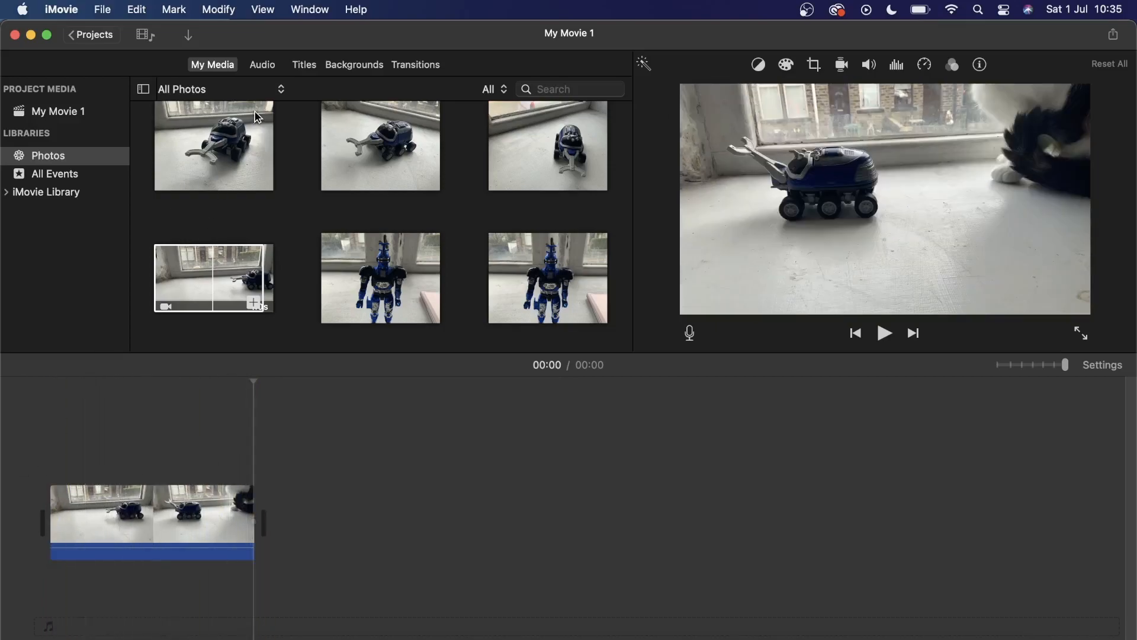
Filter the photo library media to show only videos
left_click(268, 92)
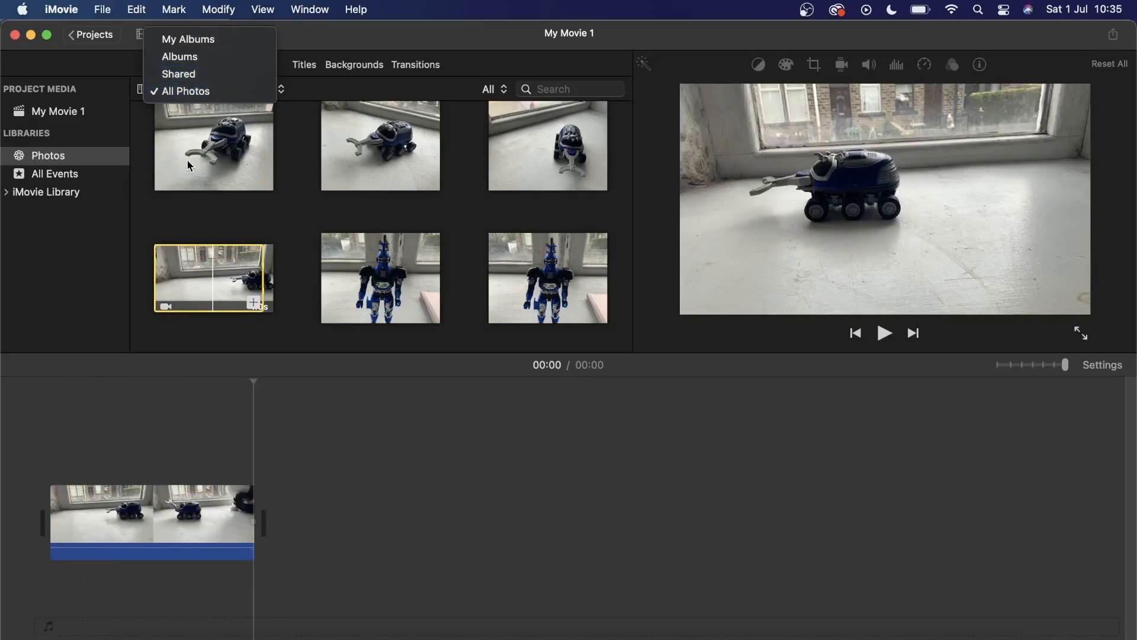
left_click(87, 162)
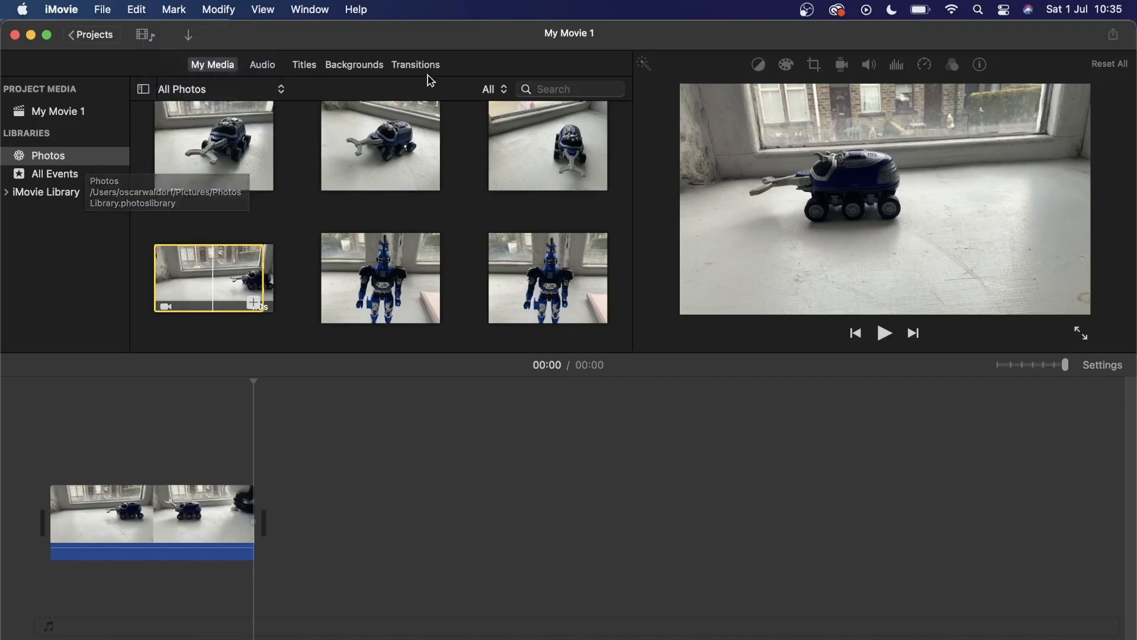
left_click(482, 92)
left_click(502, 126)
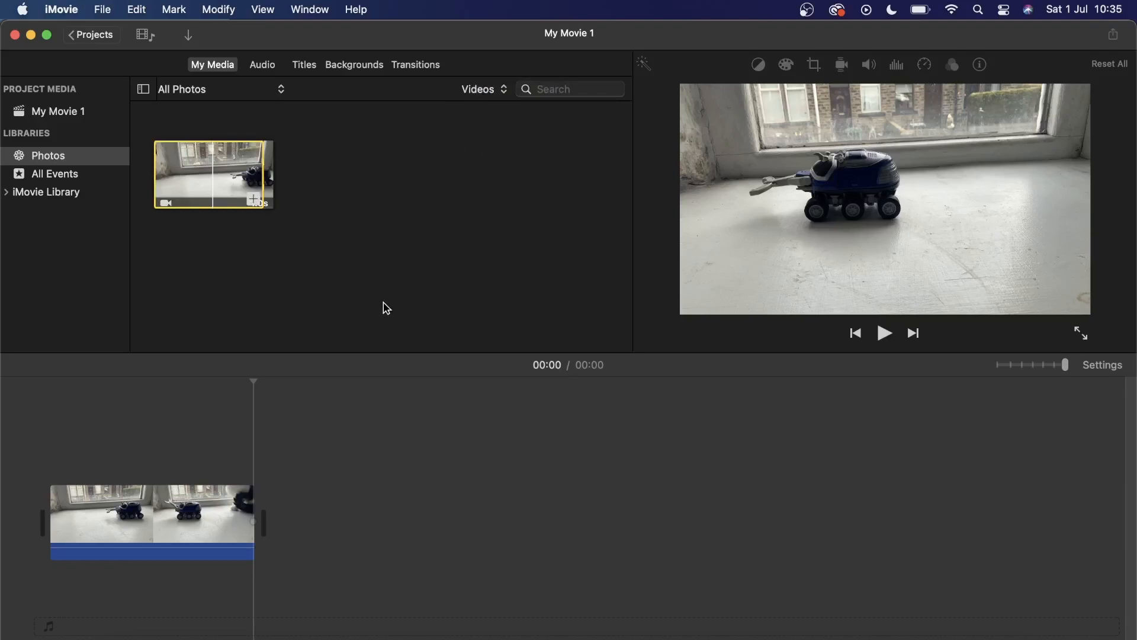
key("space")
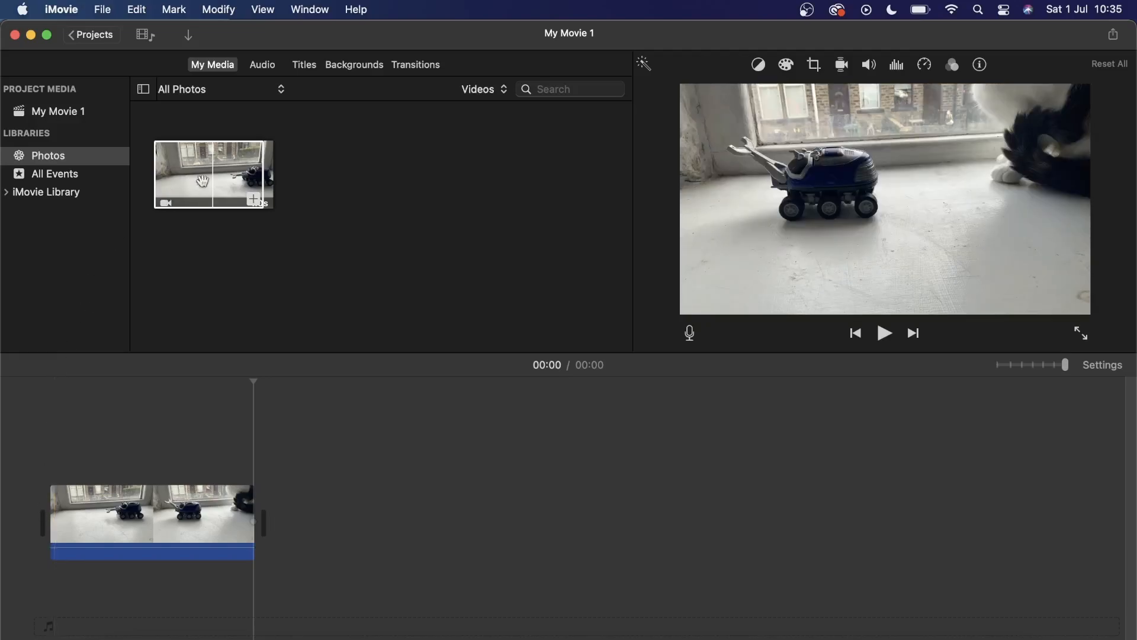
Add the Reveal title above the video clip, starting at the beginning of the timeline
left_click(313, 66)
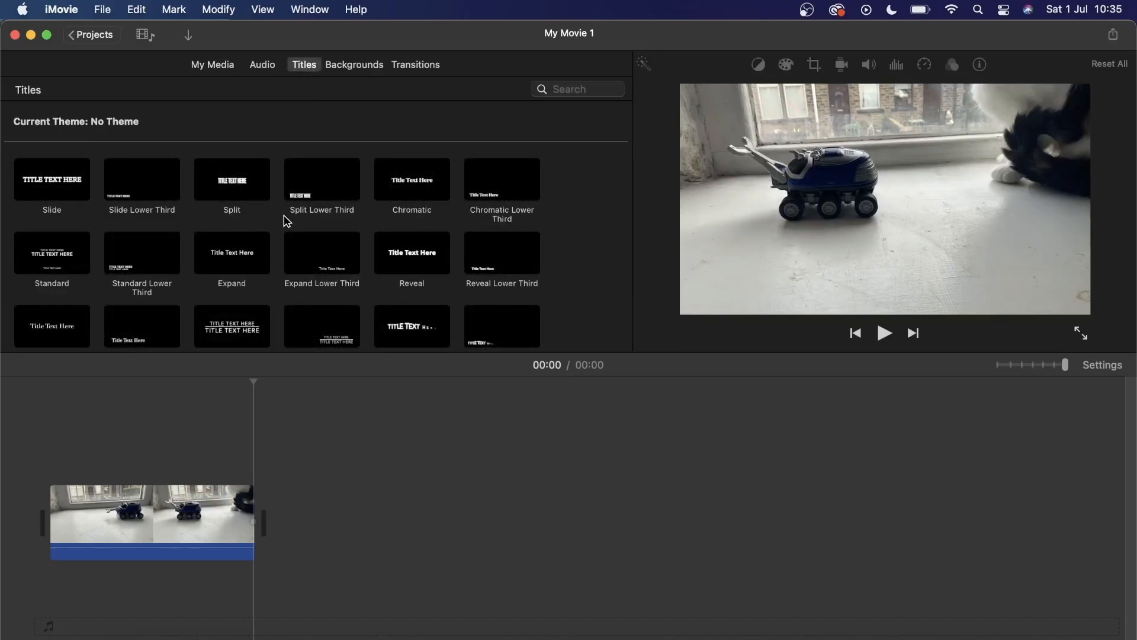
scroll(284, 221, "down", 3)
scroll(287, 221, "down", 10)
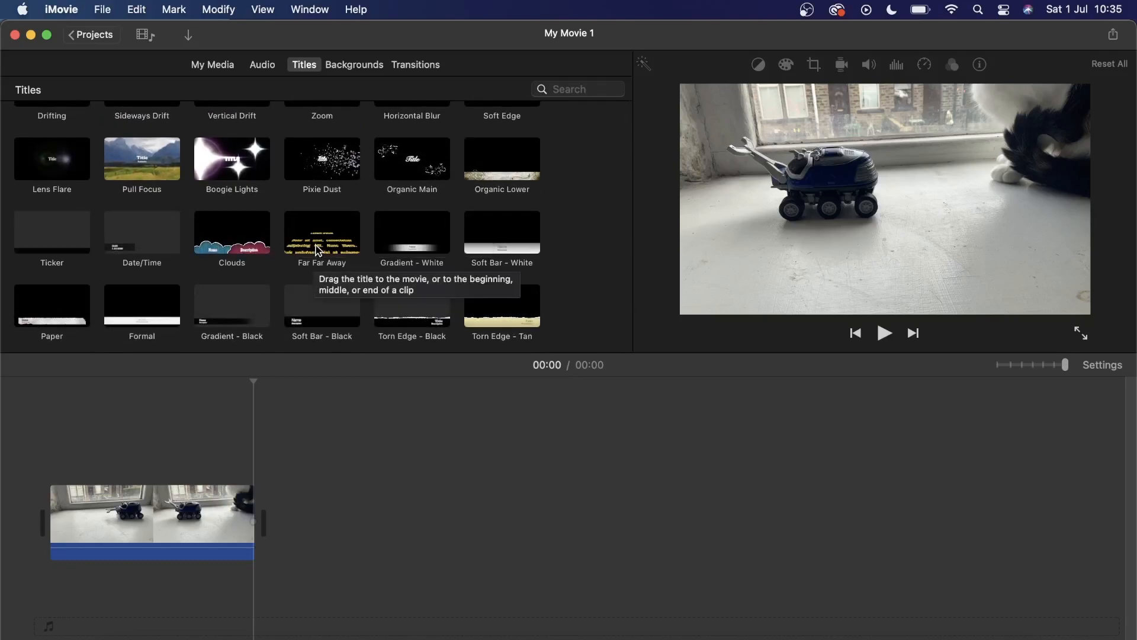
scroll(319, 251, "up", 2)
scroll(319, 251, "up", 10)
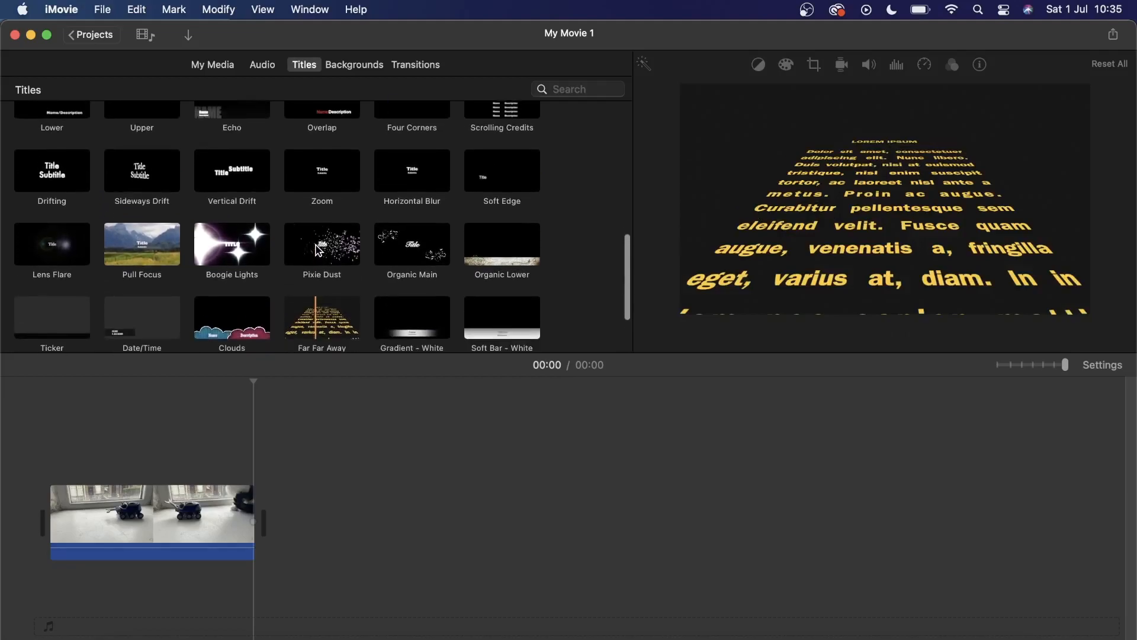
scroll(318, 251, "up", 5)
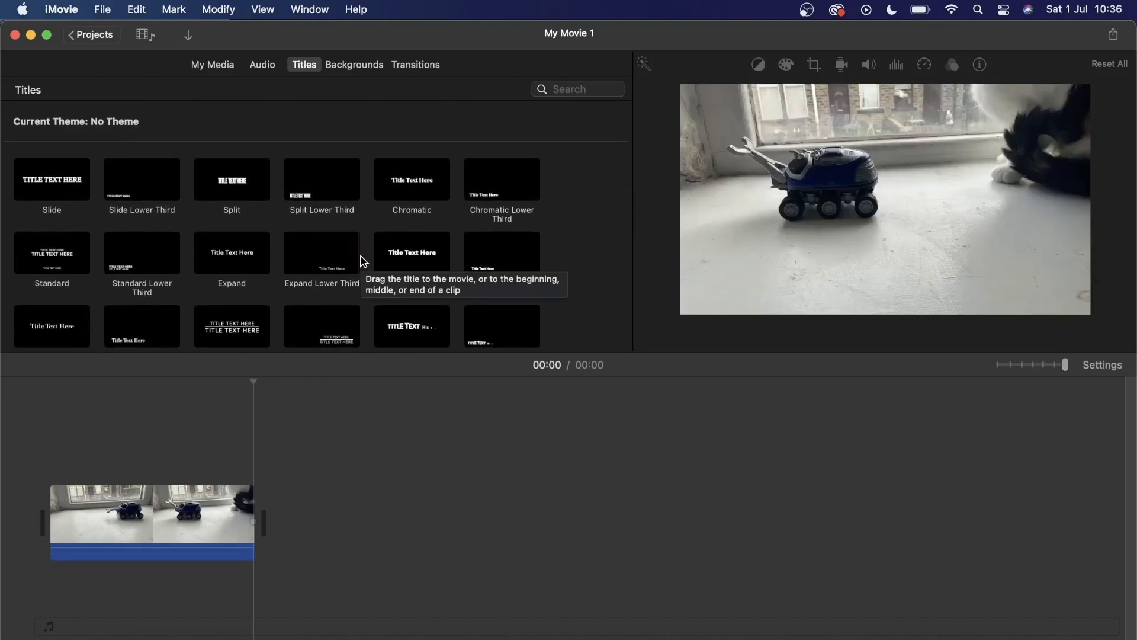
left_click(405, 263)
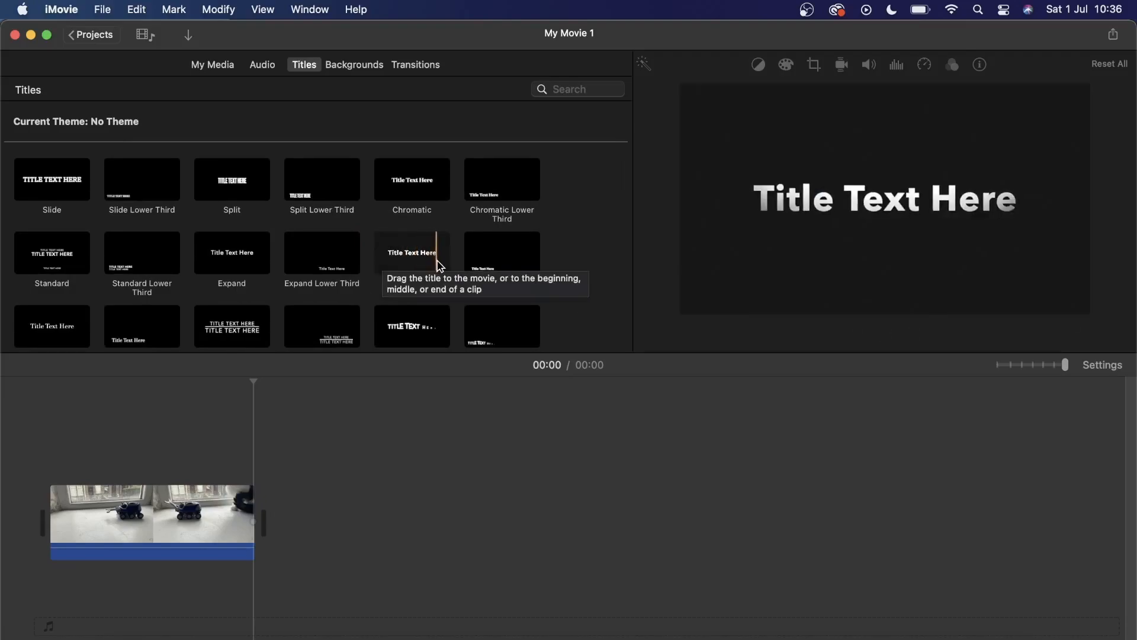
left_click_drag(397, 261, 52, 466)
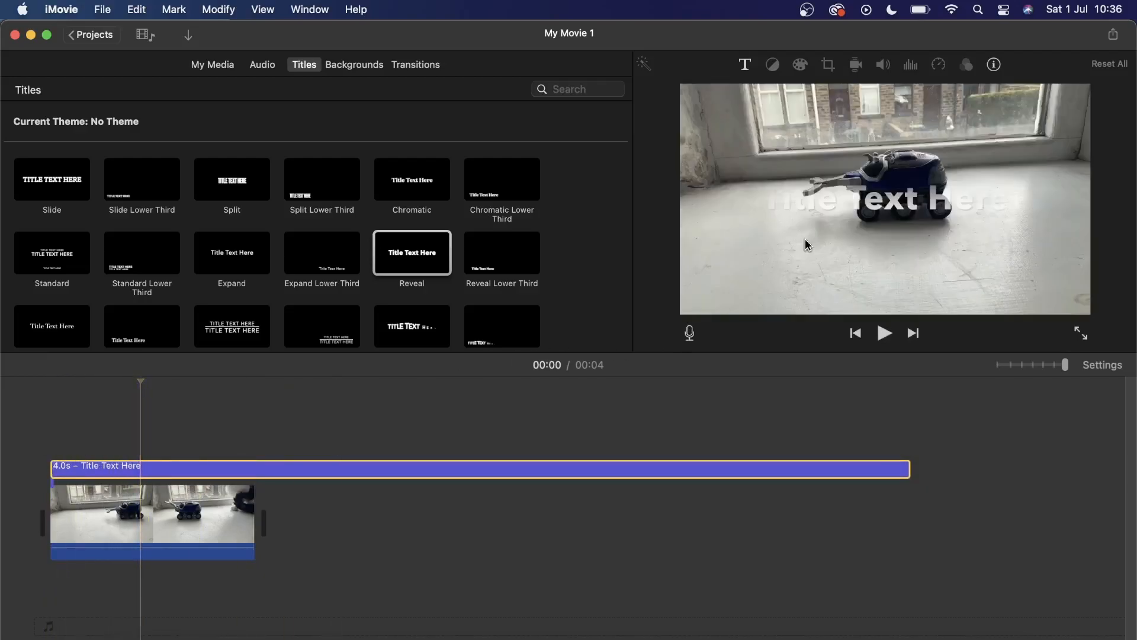
Replace the title's placeholder text with "How to add text in IMovie"
double_click(505, 466)
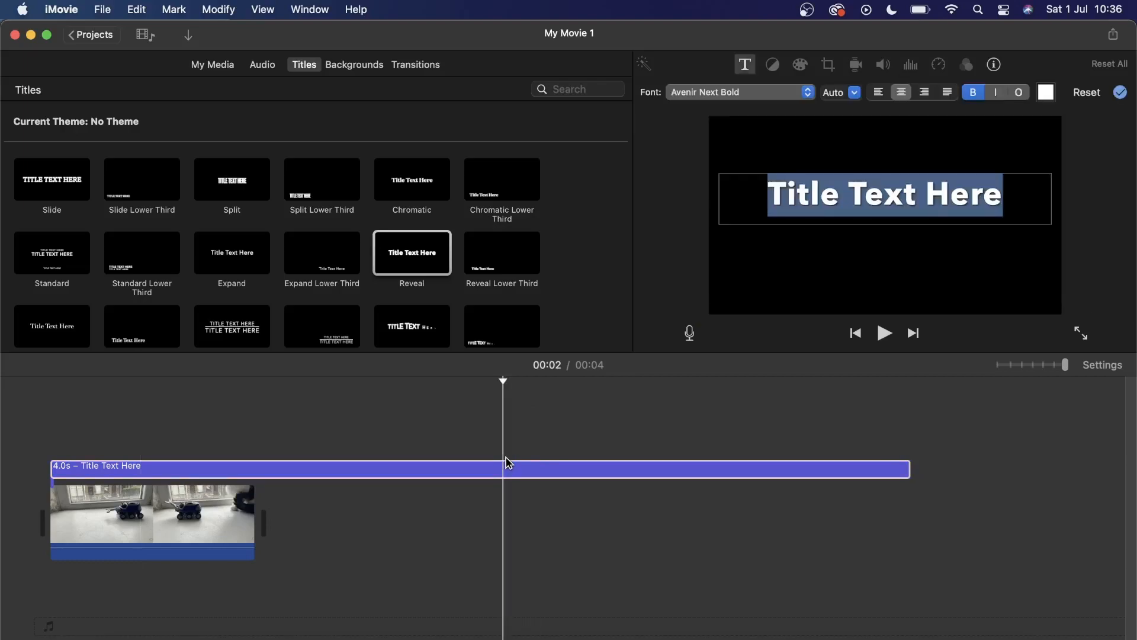
type("HOw to")
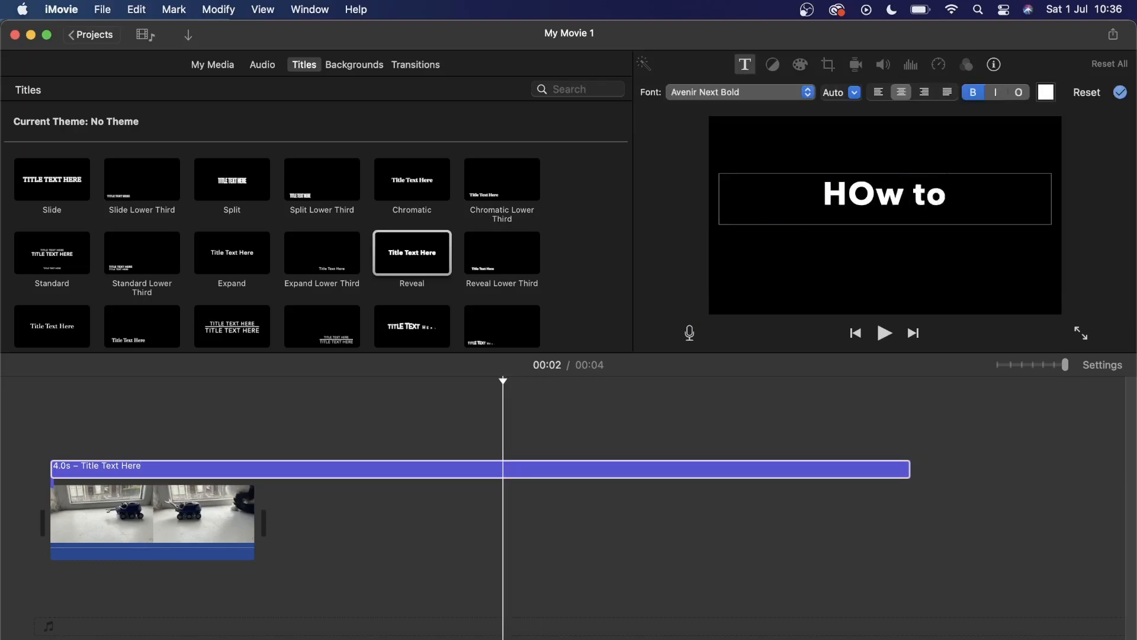
key("BackSpace")
key("BackSpace")
key("BackSpace")
key("BackSpace")
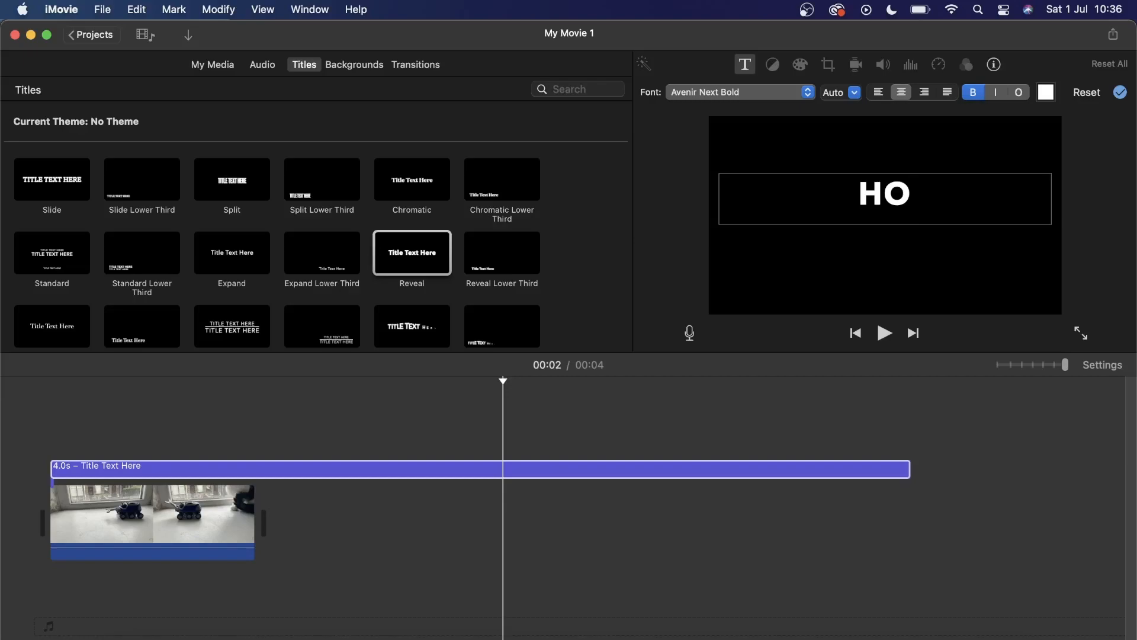
key("BackSpace")
type("ot")
key("BackSpace")
type("w t")
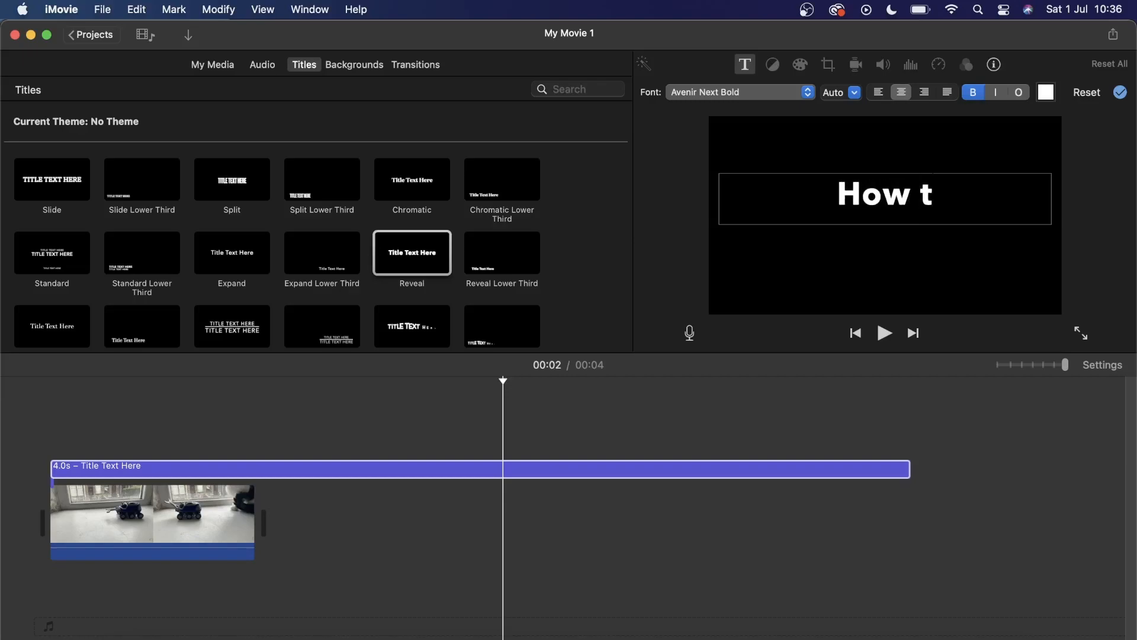
type("o add te")
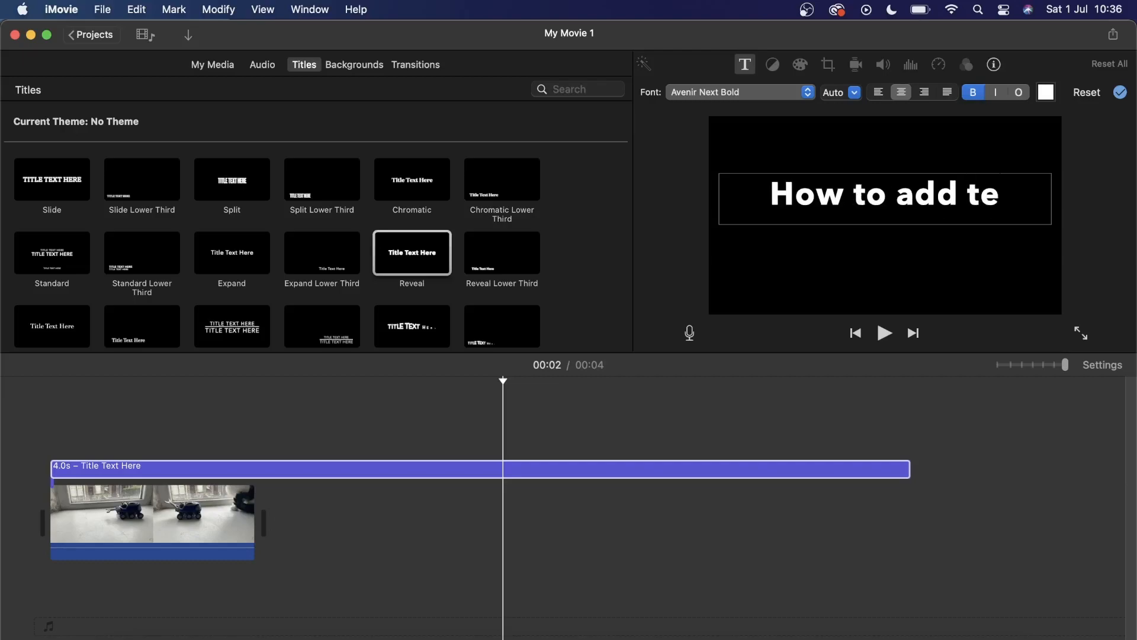
type("xt in")
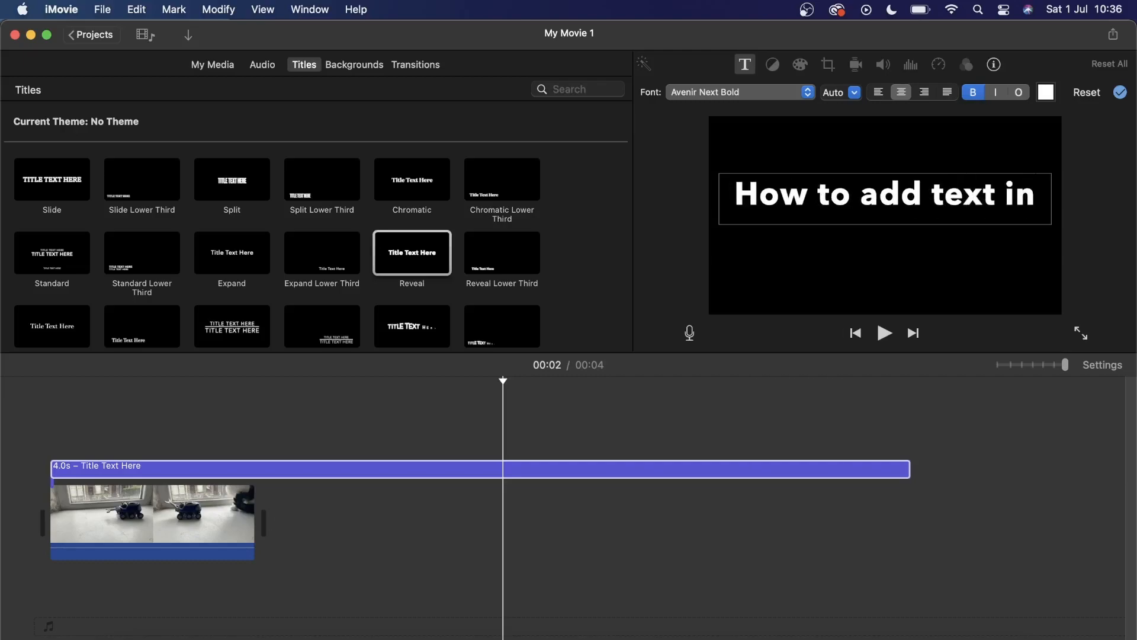
type(" I")
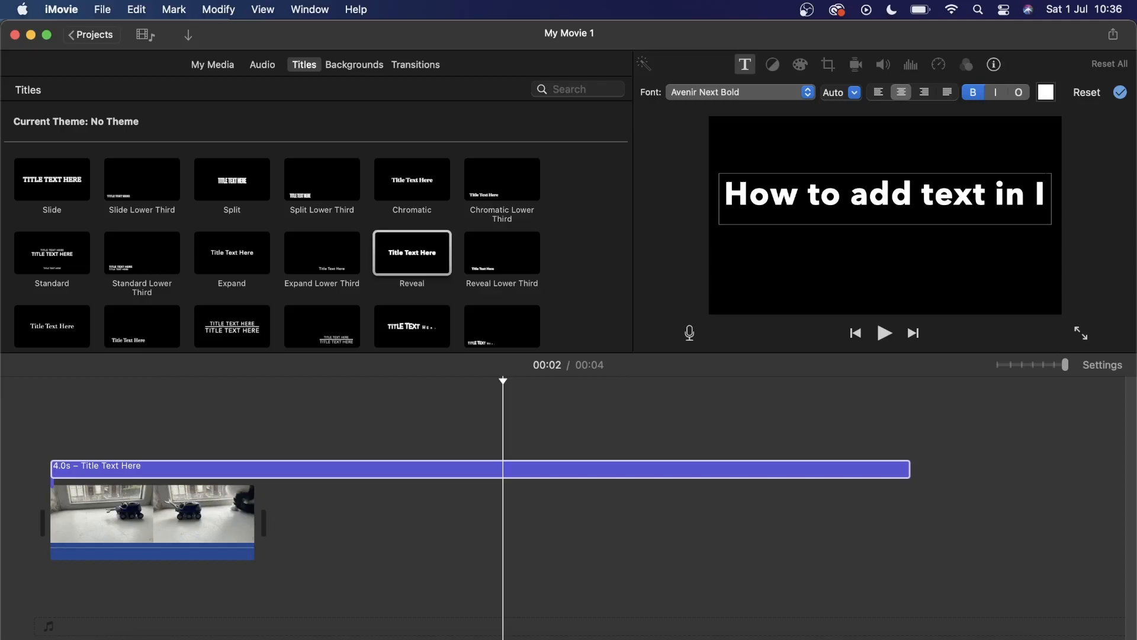
type("Movie")
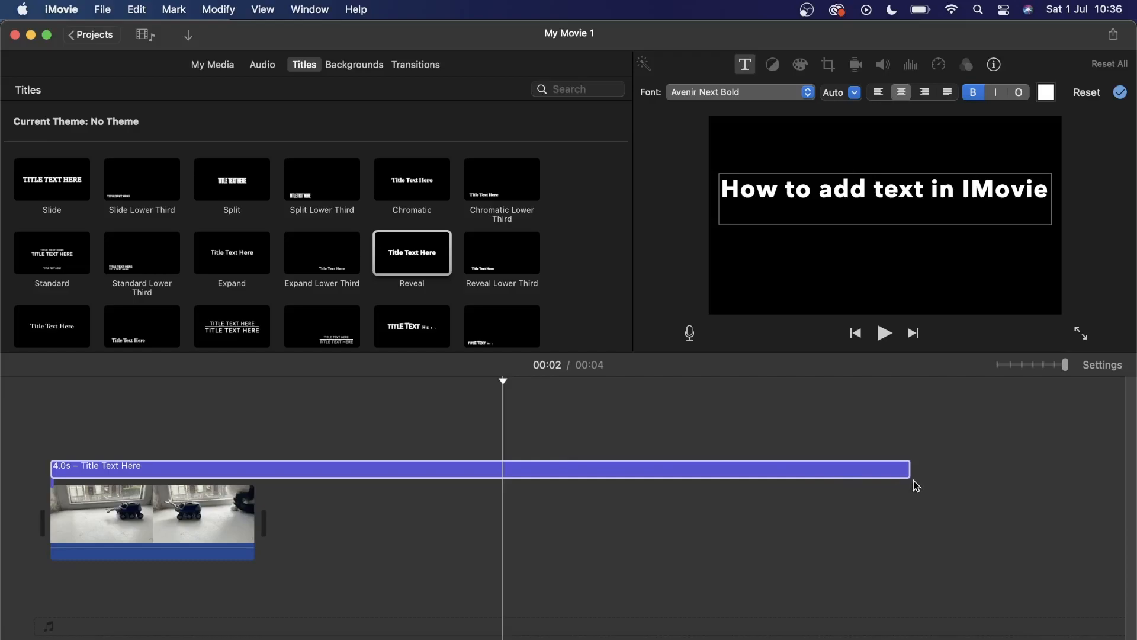
Shorten the title to 1.0 s so it ends with the video clip, and play the movie from the start
left_click_drag(912, 470, 259, 550)
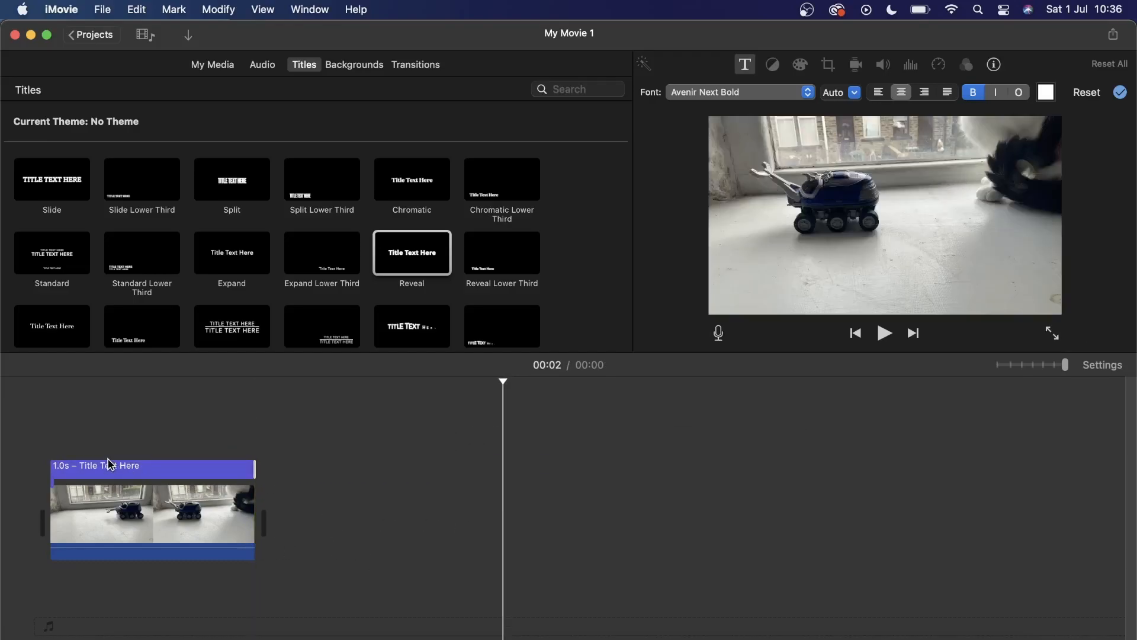
left_click(41, 437)
key("space")
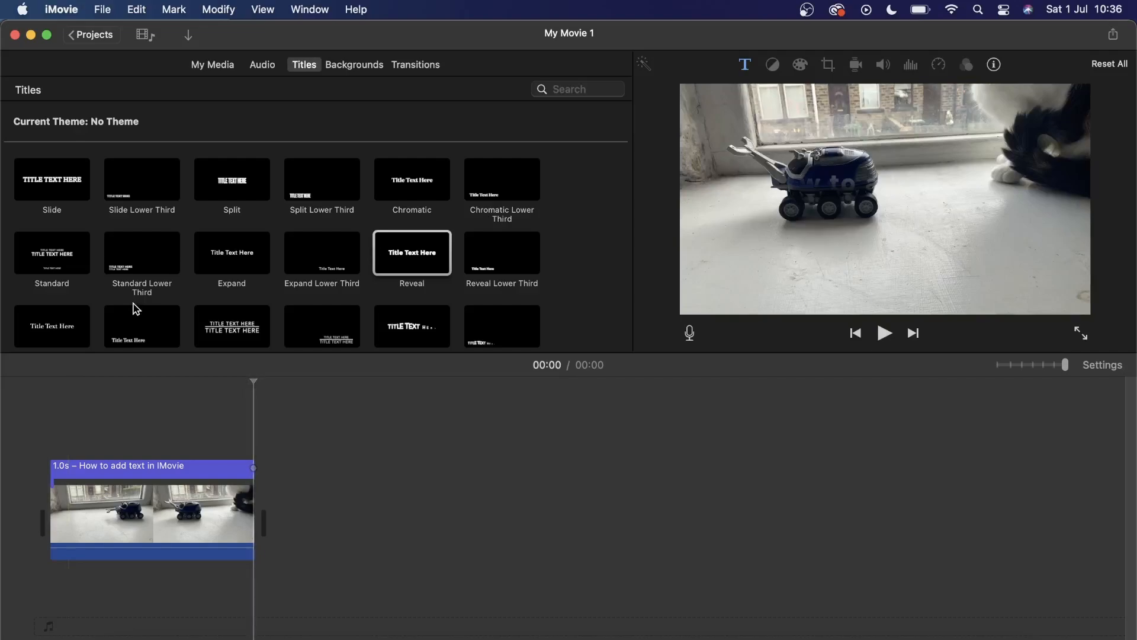
scroll(232, 274, "down", 2)
scroll(233, 273, "down", 8)
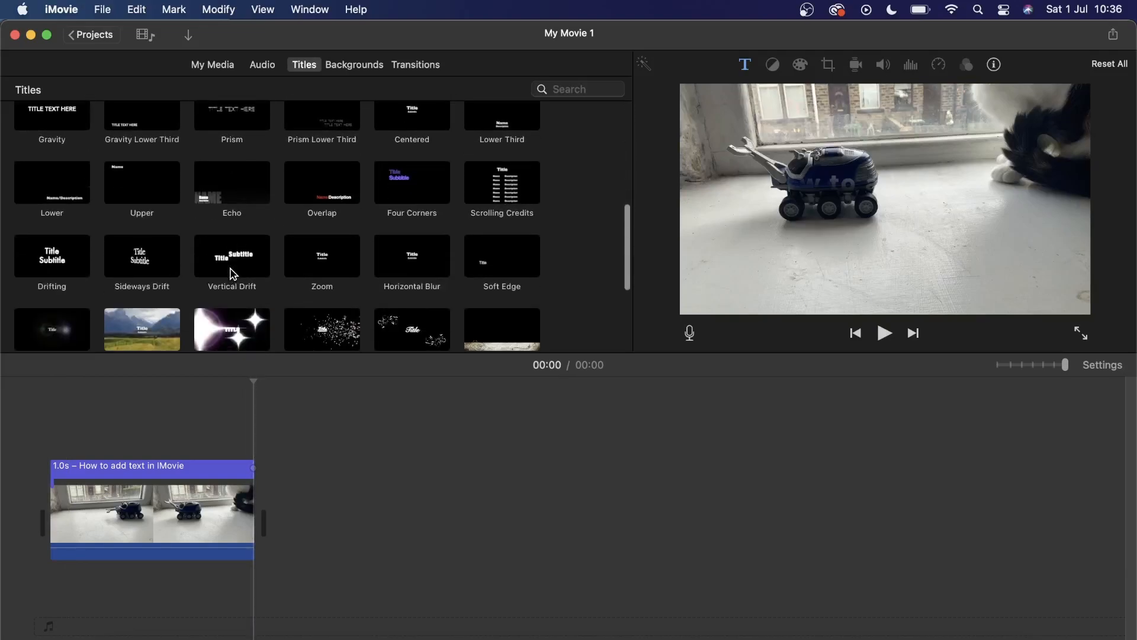
scroll(233, 274, "down", 2)
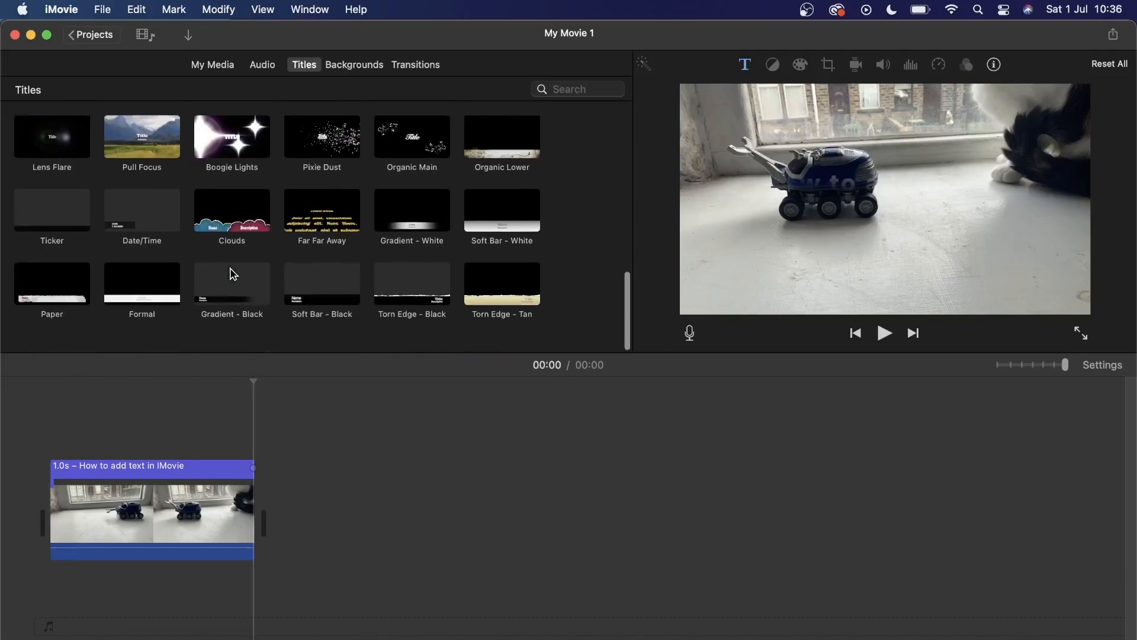
scroll(232, 274, "up", 5)
scroll(233, 273, "up", 6)
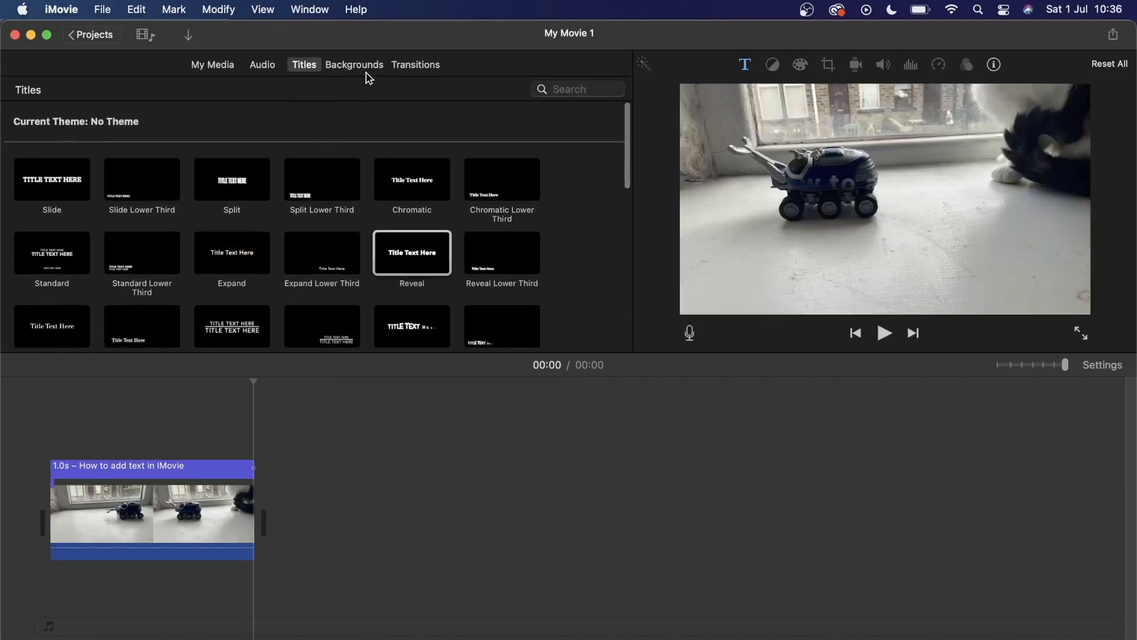
Extend the title to 1.6 s and add the Educational Globe background after the video clip
left_click(371, 72)
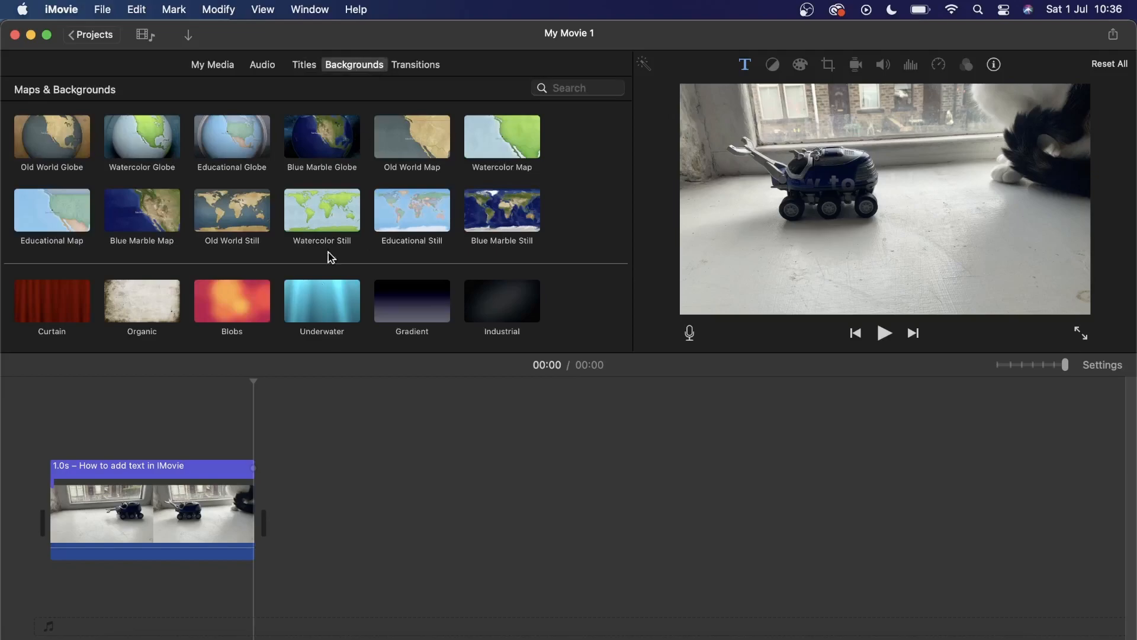
left_click_drag(252, 468, 412, 469)
left_click_drag(247, 153, 339, 526)
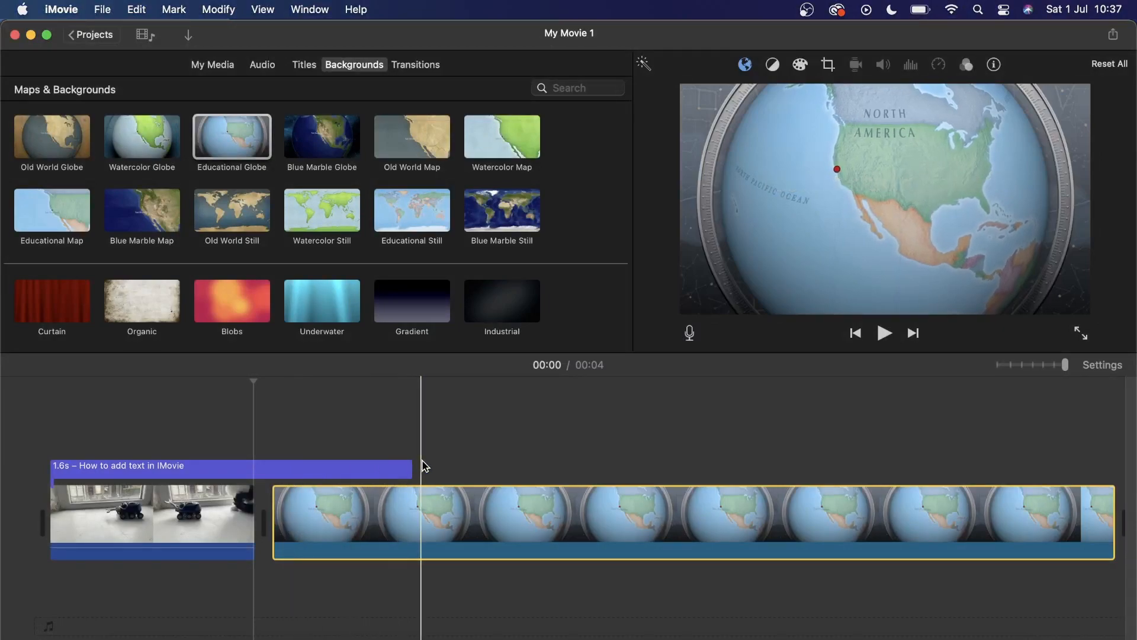
Set the globe clip's route to start in Aberdeen, U.K. and end in Wyckoff, NJ, United States
left_click(361, 507)
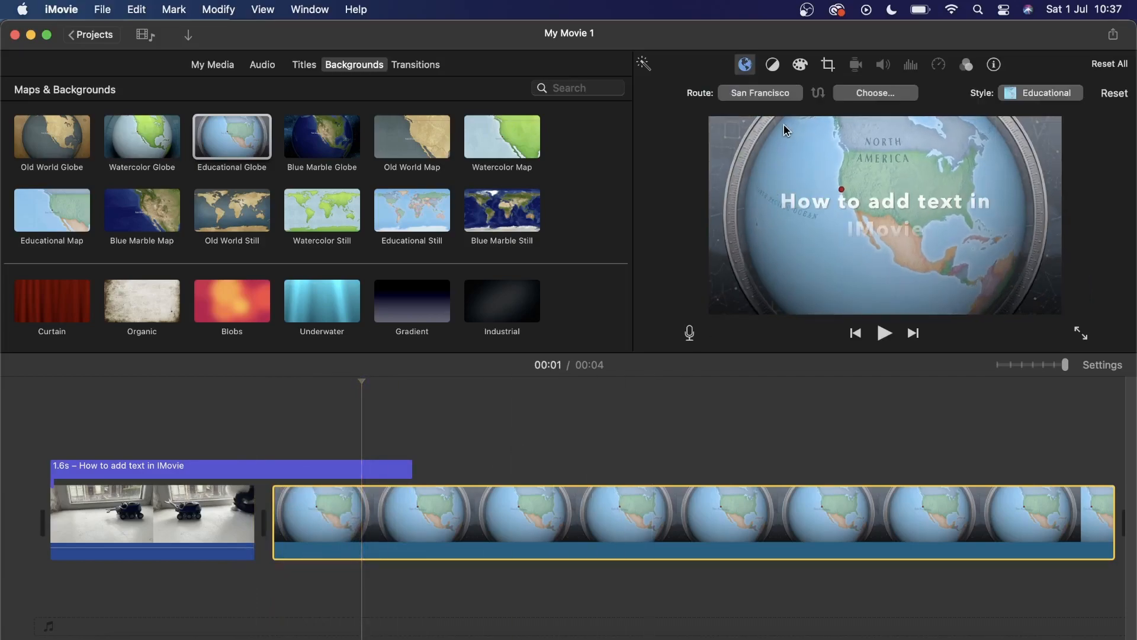
left_click(778, 98)
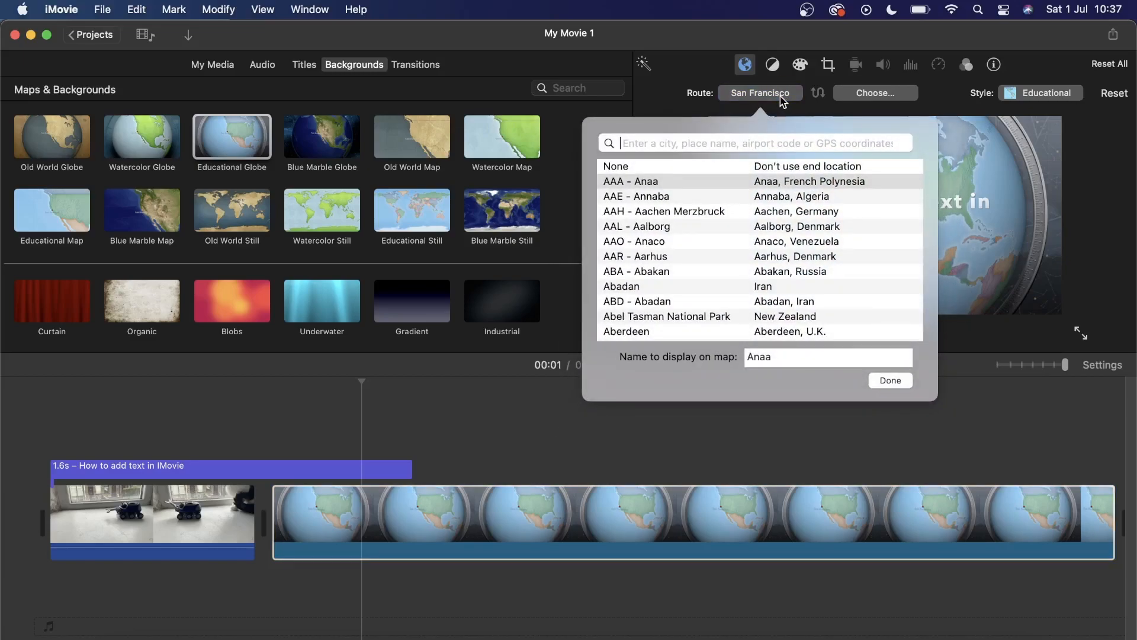
double_click(673, 330)
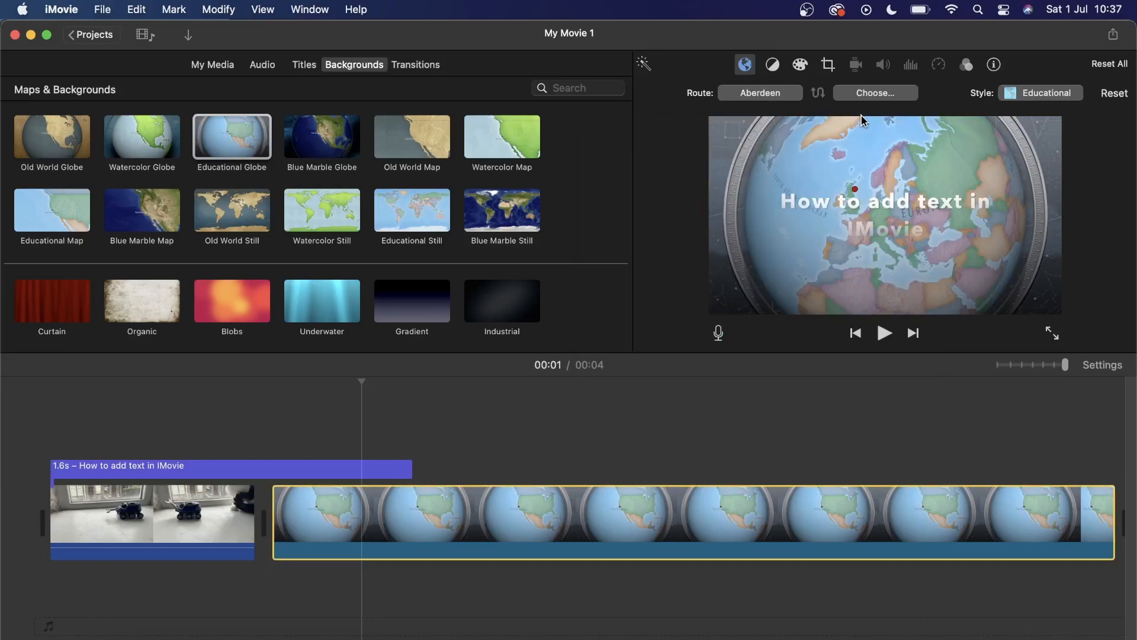
left_click(872, 98)
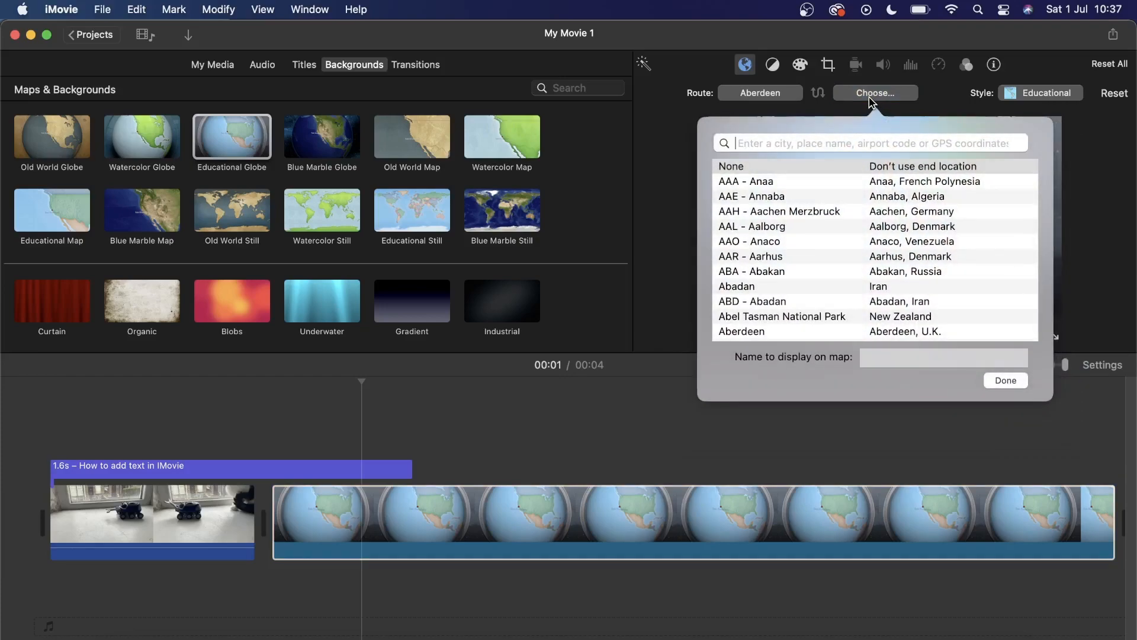
type("wyc")
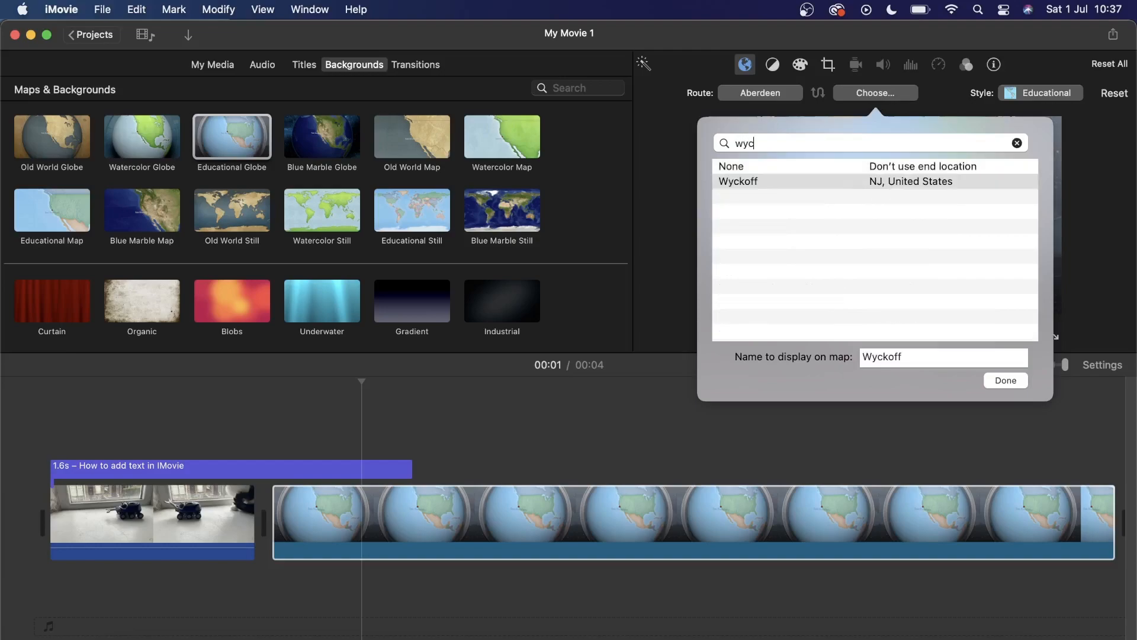
double_click(794, 178)
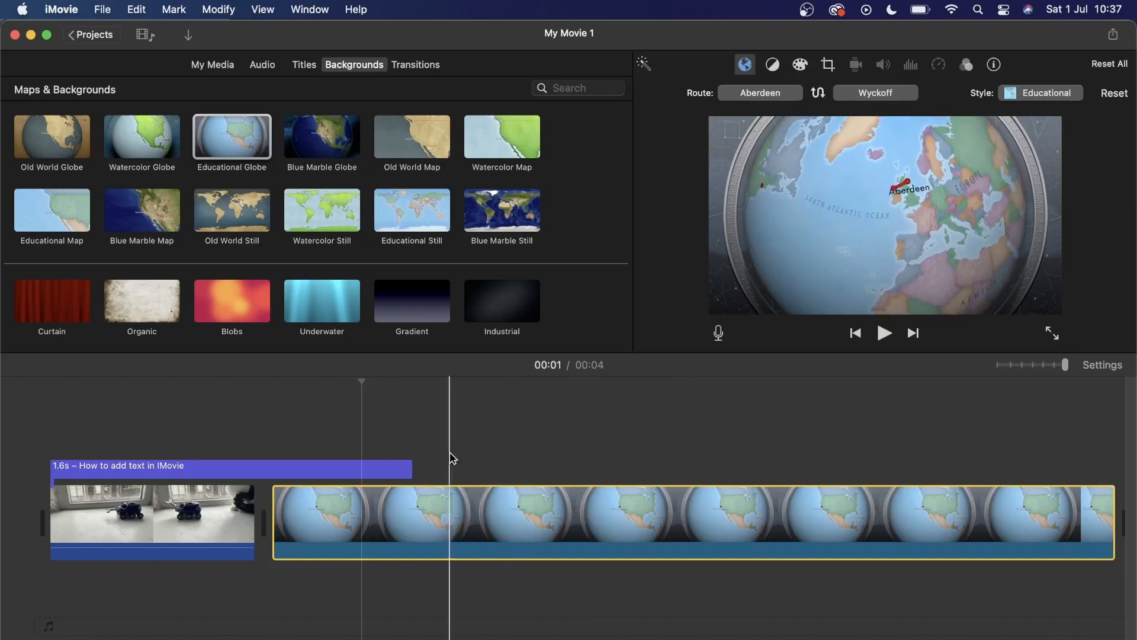
Trim the title's end to the end of the video clip, giving it a duration of 1.0 s
left_click(412, 474)
left_click_drag(413, 474, 255, 474)
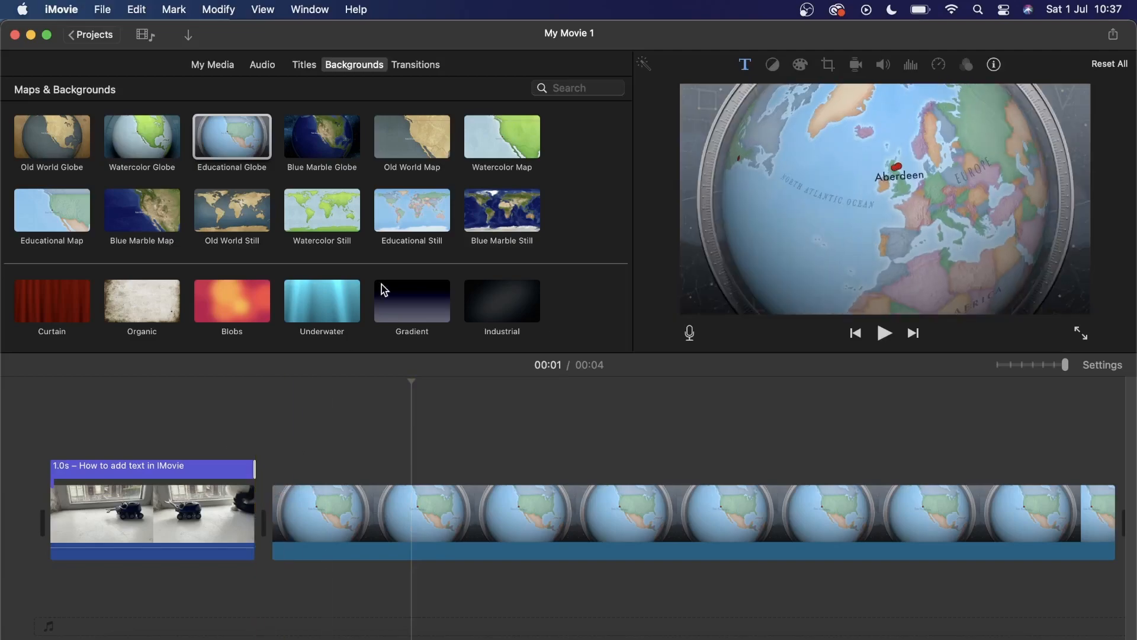
Add the Ticker title over the globe clip, aligned with its start
left_click(304, 68)
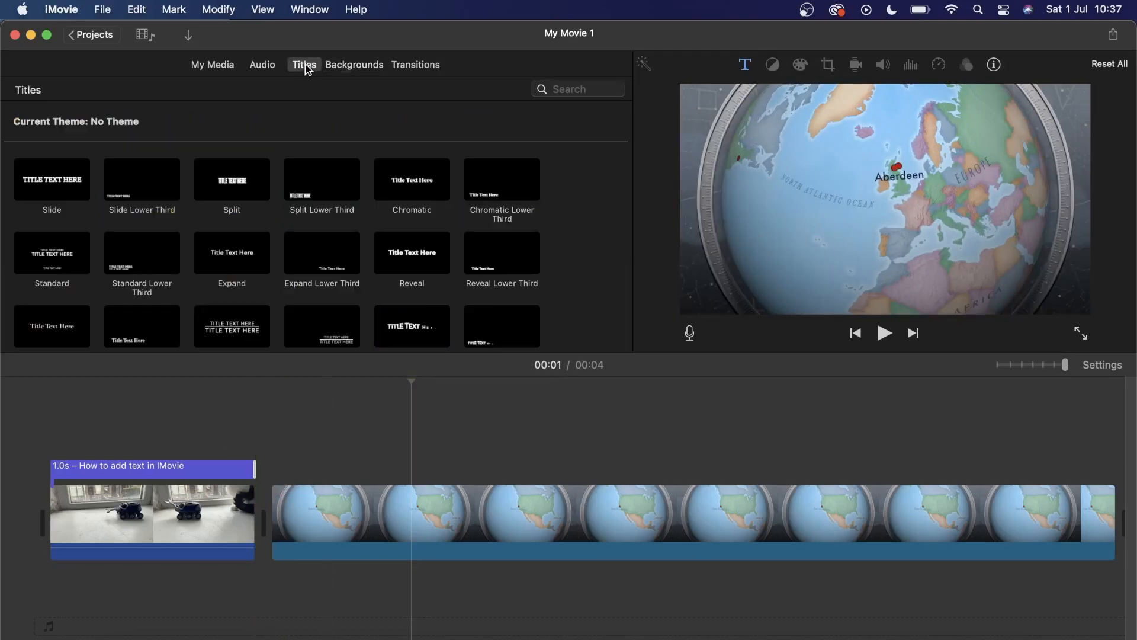
scroll(348, 305, "down", 2)
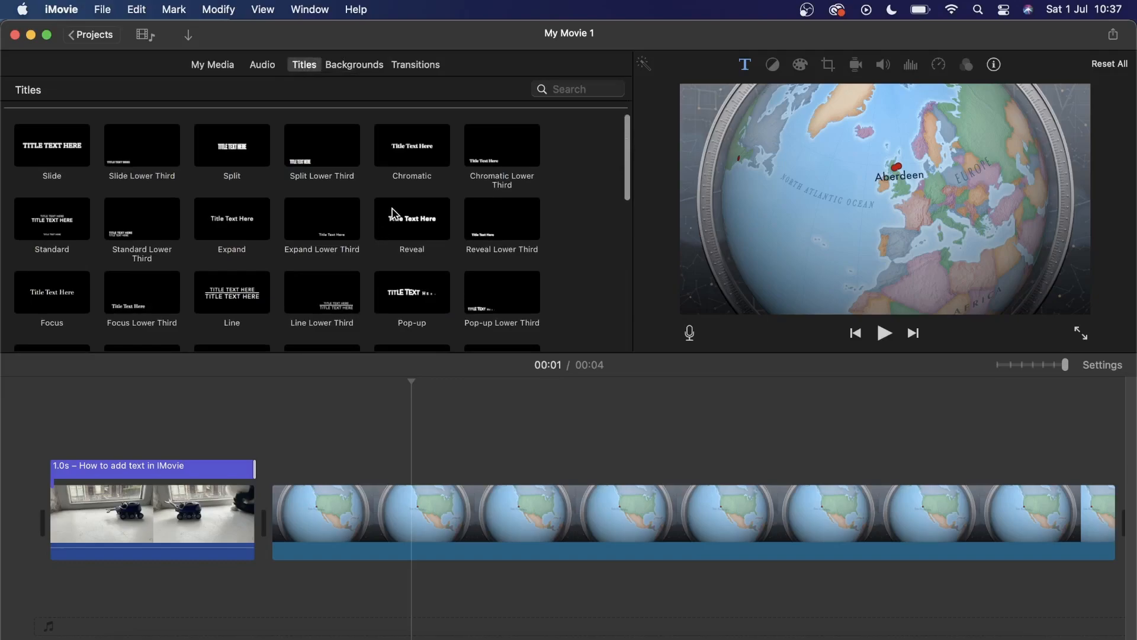
scroll(395, 215, "down", 10)
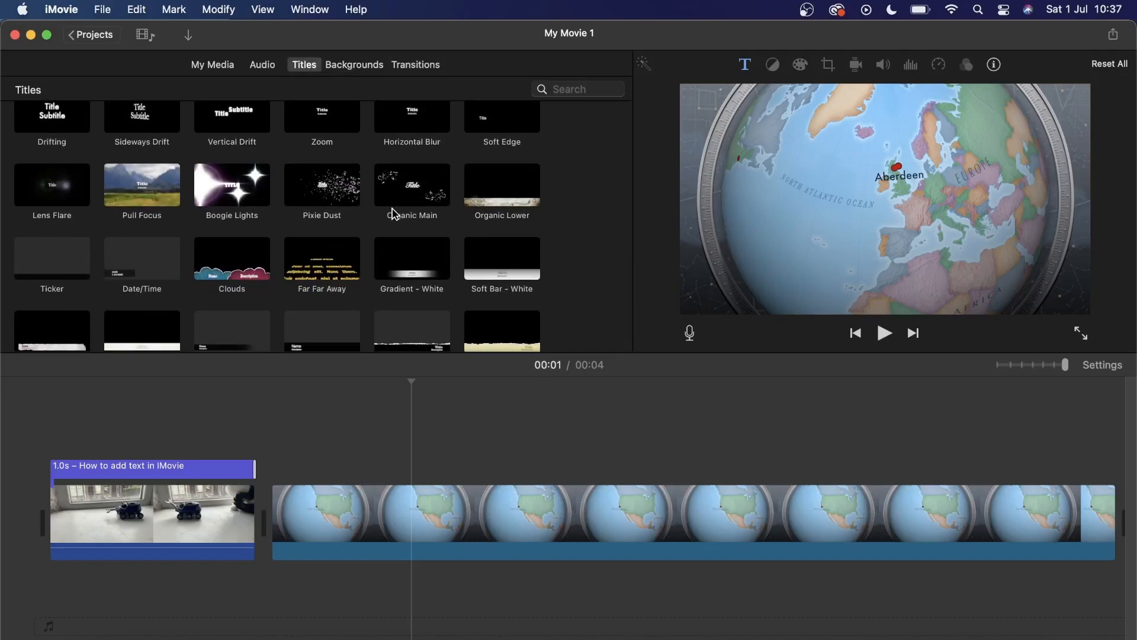
scroll(395, 215, "down", 2)
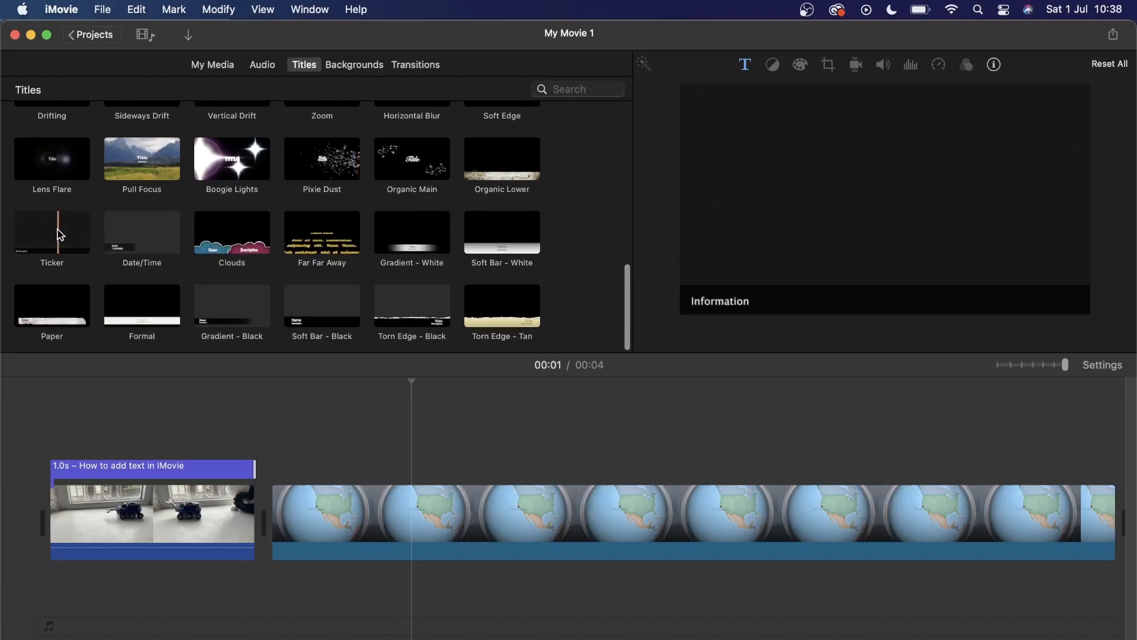
left_click(24, 231)
left_click_drag(25, 231, 276, 439)
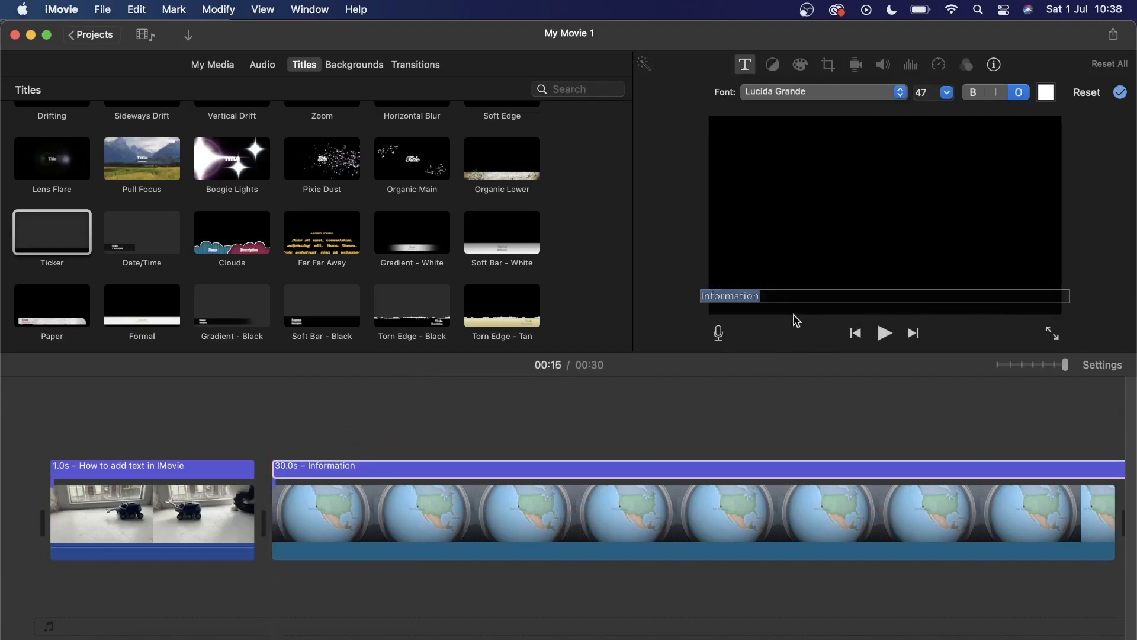
Change the ticker title's text to "Another example of adding text" and play it briefly to preview the scrolling
type("Another example of adding text")
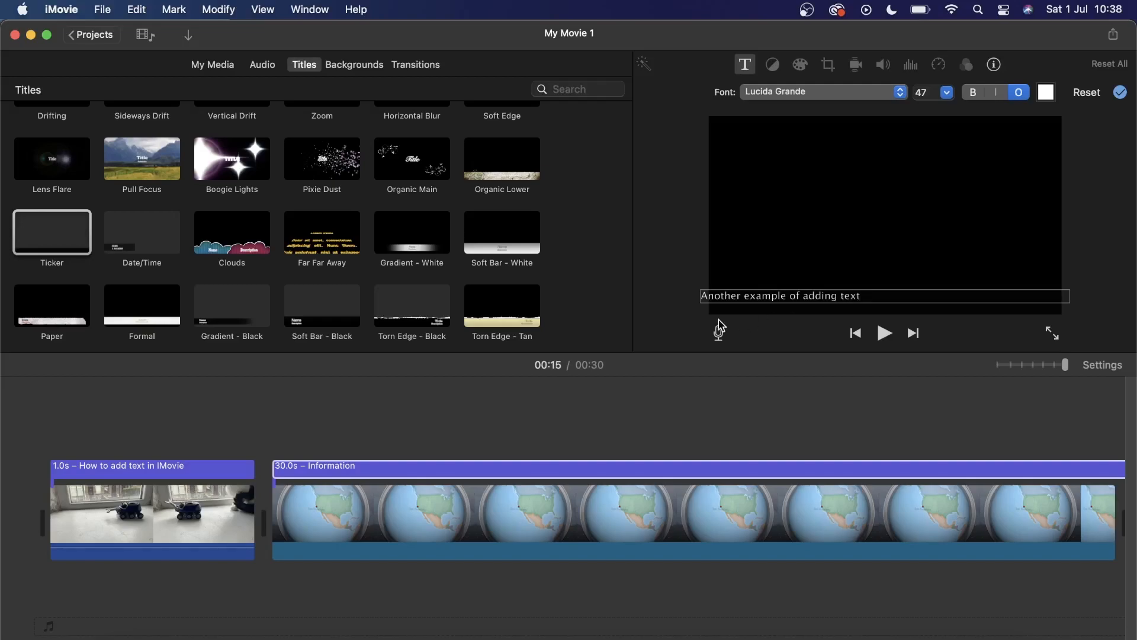
left_click(679, 268)
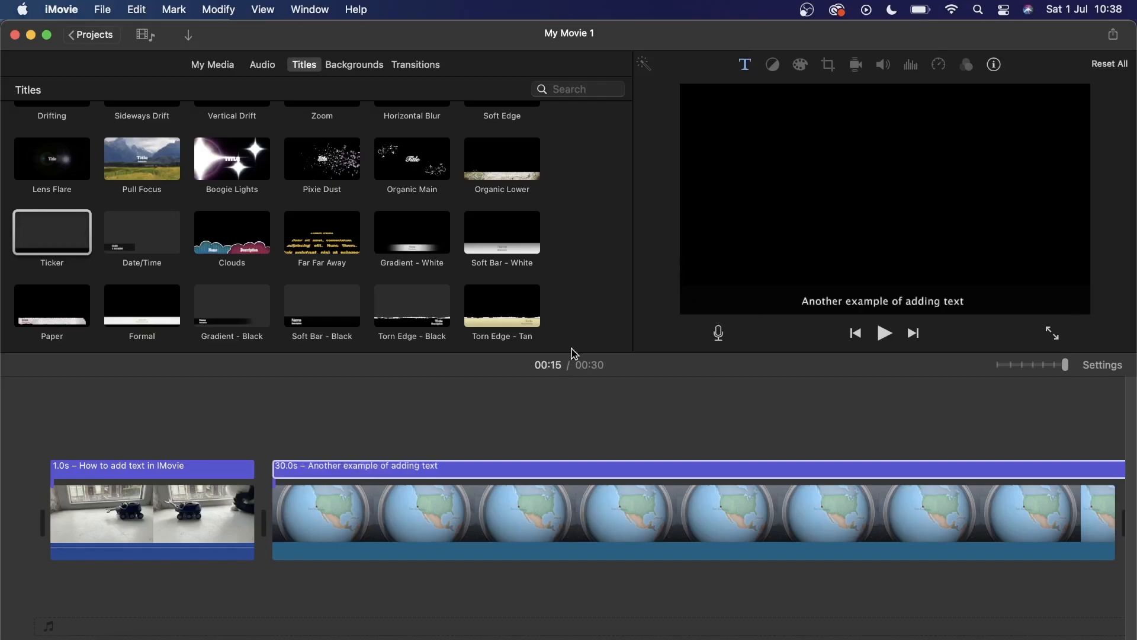
key("space")
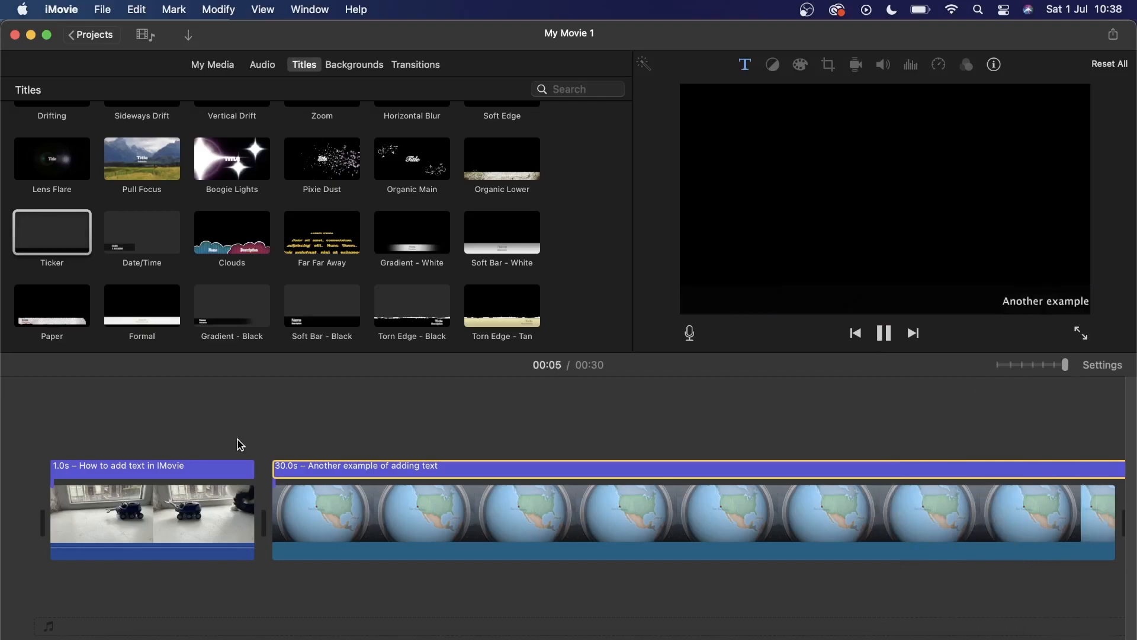
key("space")
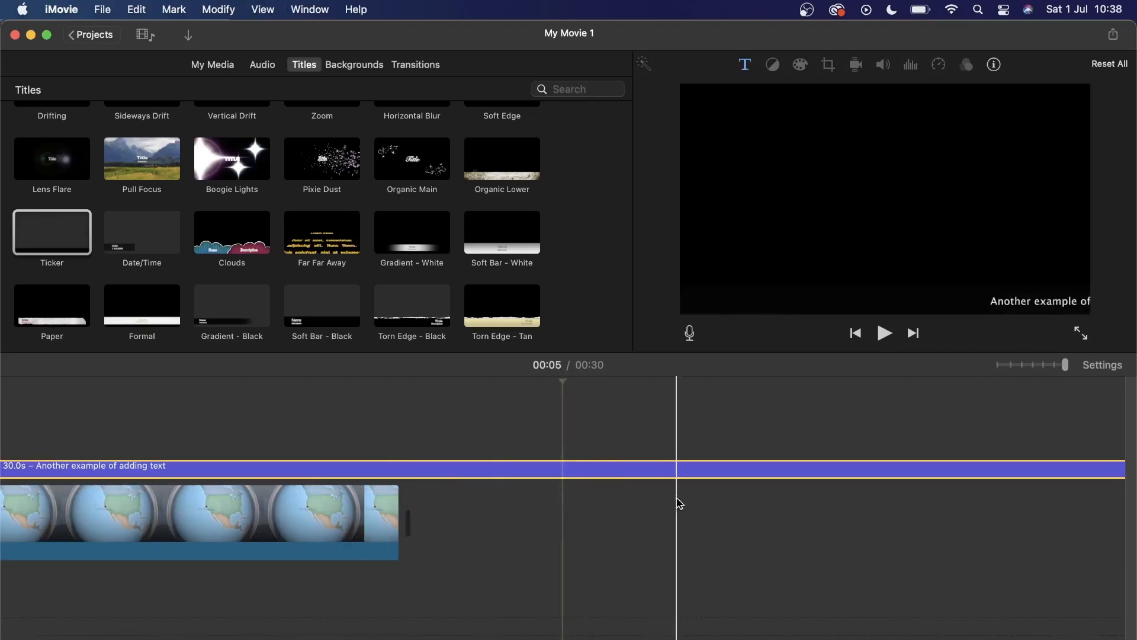
Trim the ticker title's end to the end of the globe clip, giving it a duration of 4.0 s
scroll(691, 511, "right", 10)
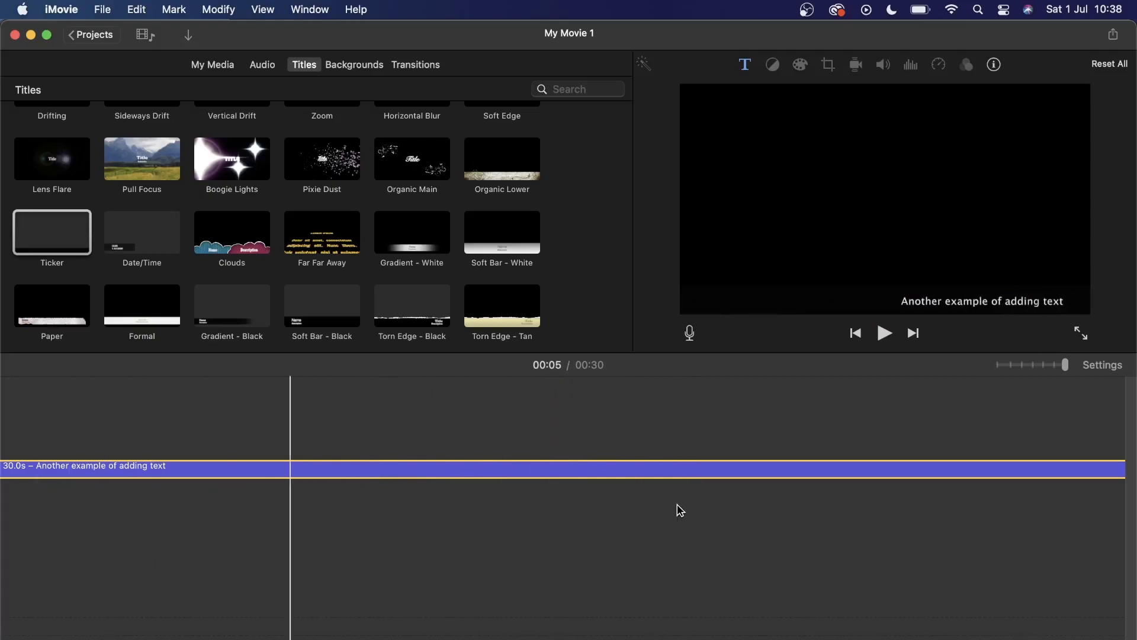
left_click(679, 508)
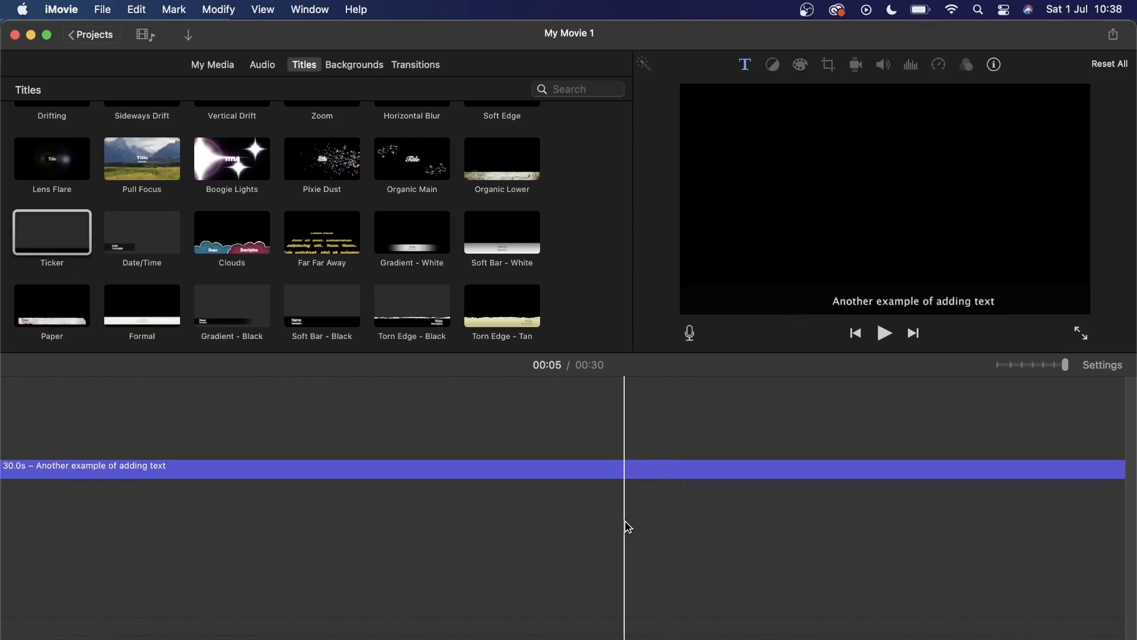
key("super+minus")
key("super+minus")
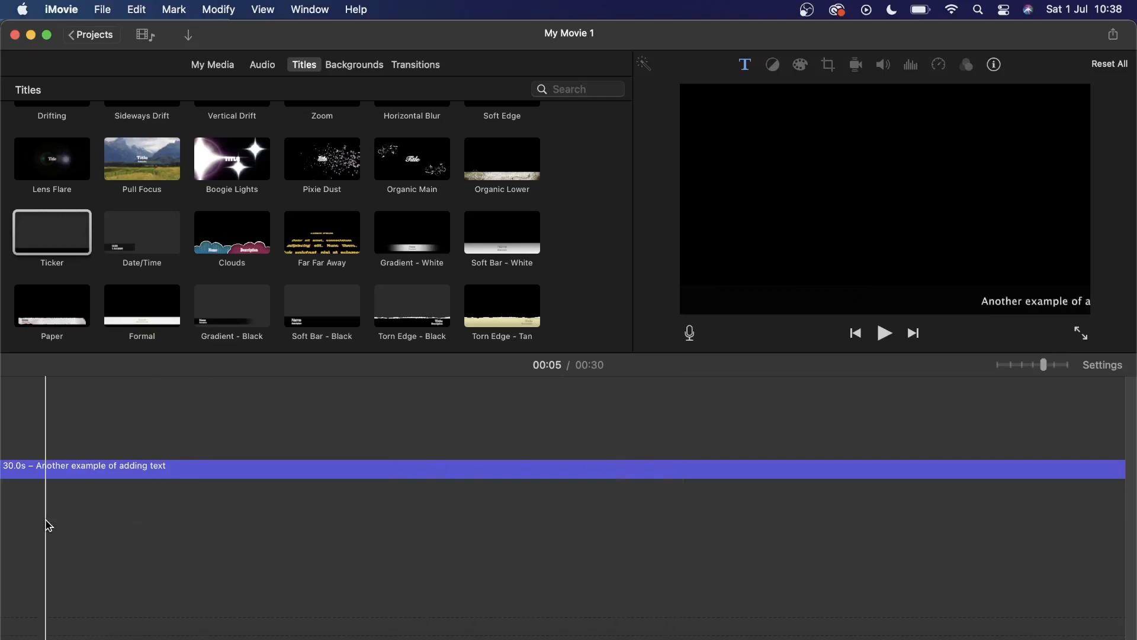
key("super+minus")
key("super+minus")
key("super+minus")
key("super+minus")
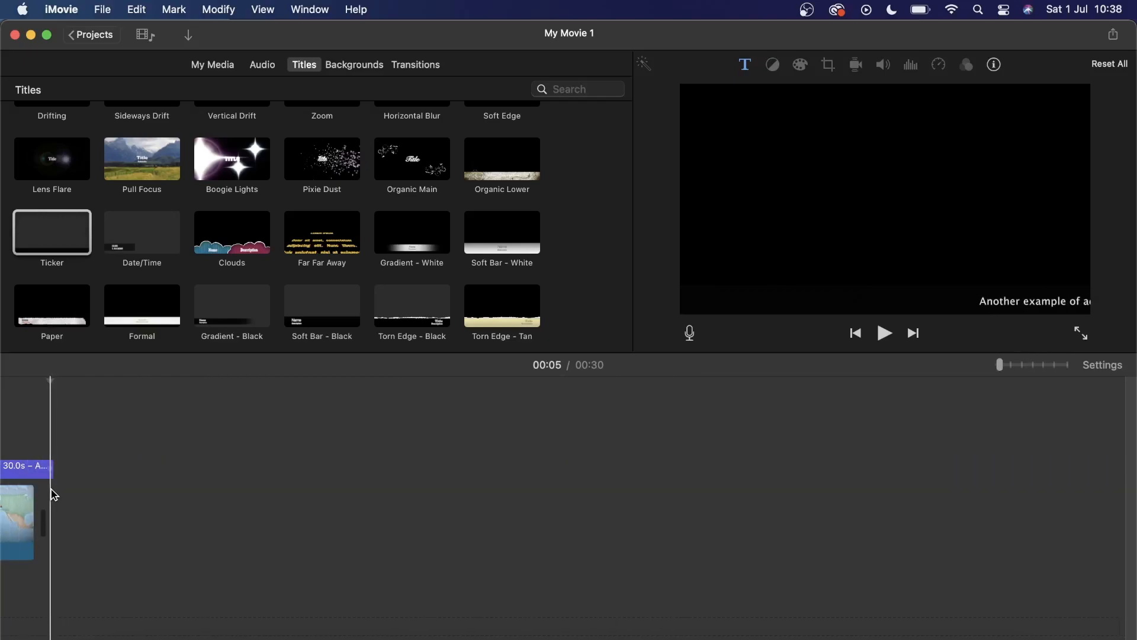
scroll(89, 491, "left", 5)
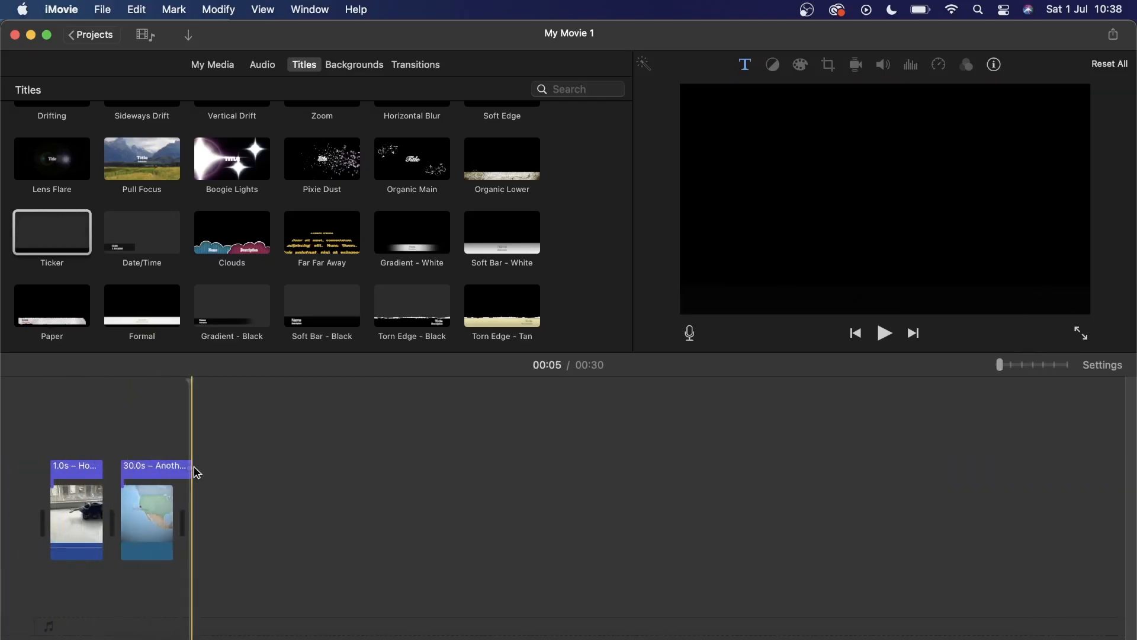
mouse_move(185, 470)
left_mouse_down()
mouse_move(155, 471)
mouse_move(173, 470)
left_mouse_up()
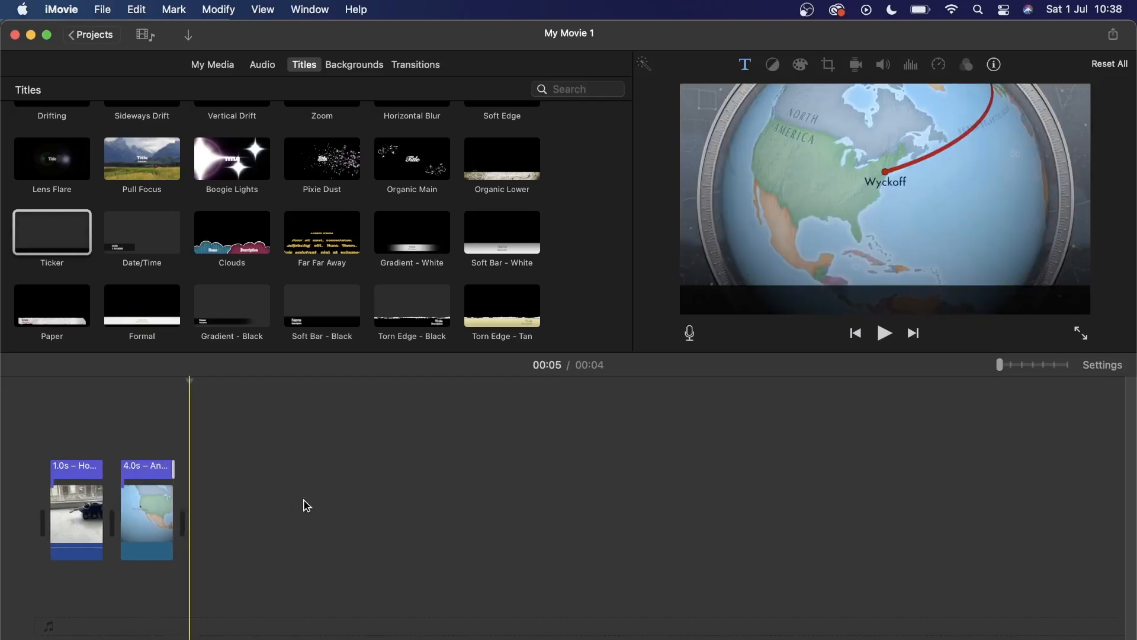
Add a Cross Zoom transition between the video clip and the globe clip
scroll(388, 272, "up", 10)
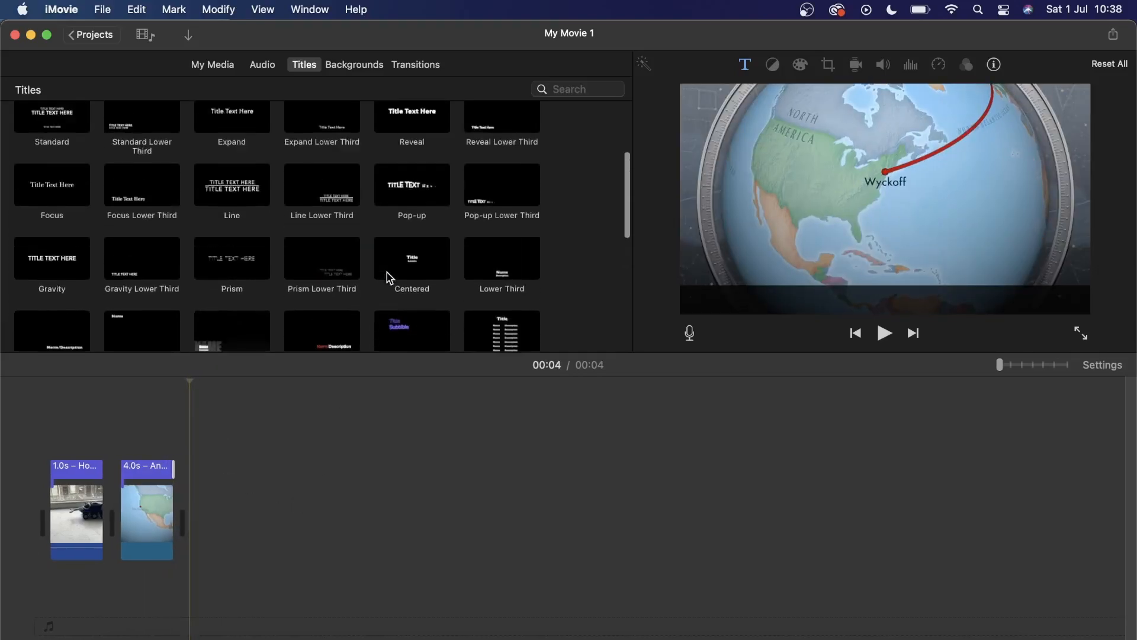
scroll(387, 272, "down", 10)
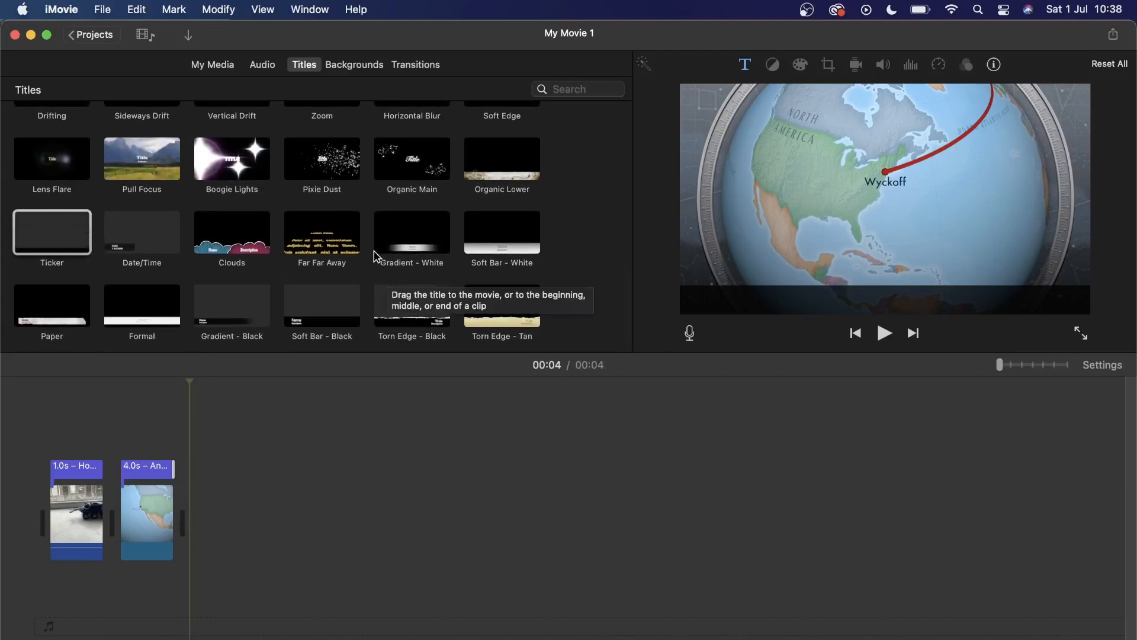
left_click(416, 68)
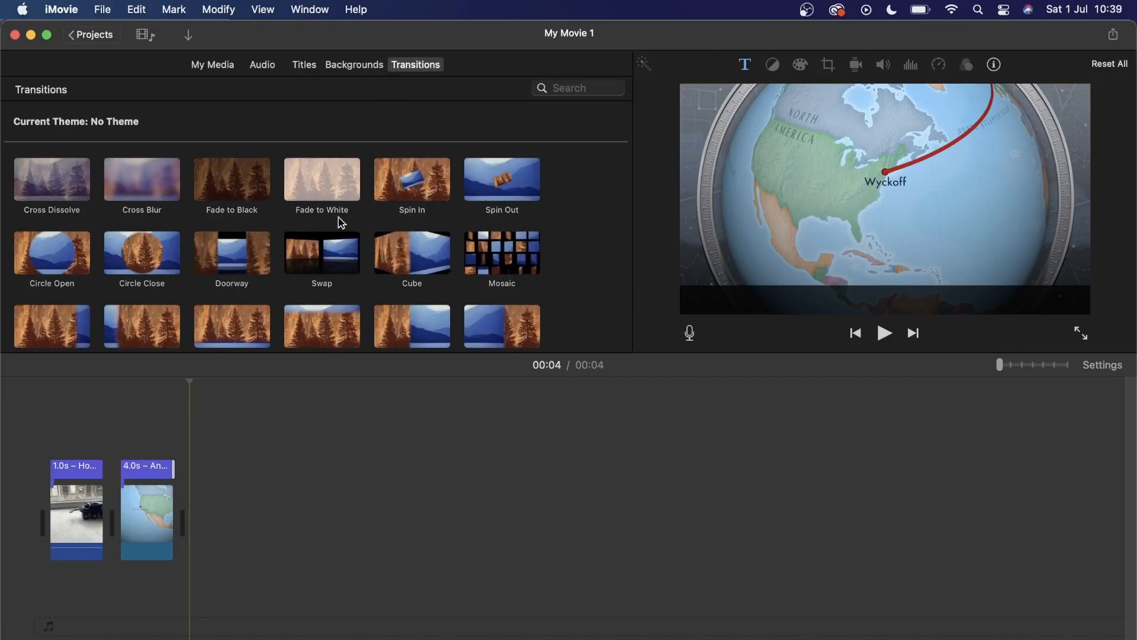
scroll(339, 225, "down", 5)
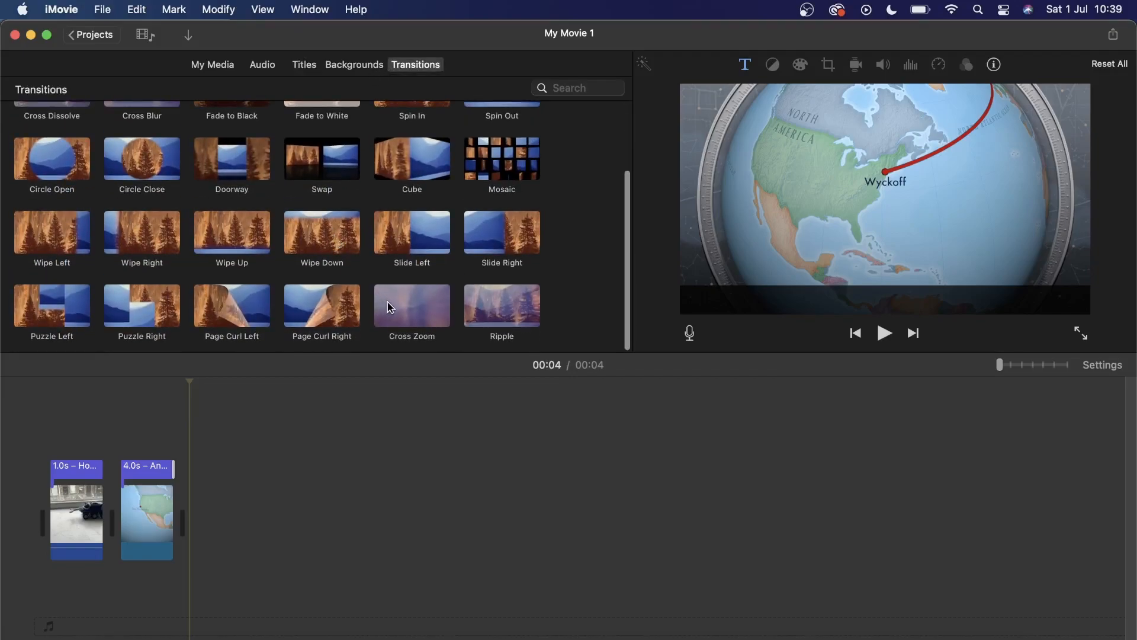
left_click_drag(398, 310, 110, 512)
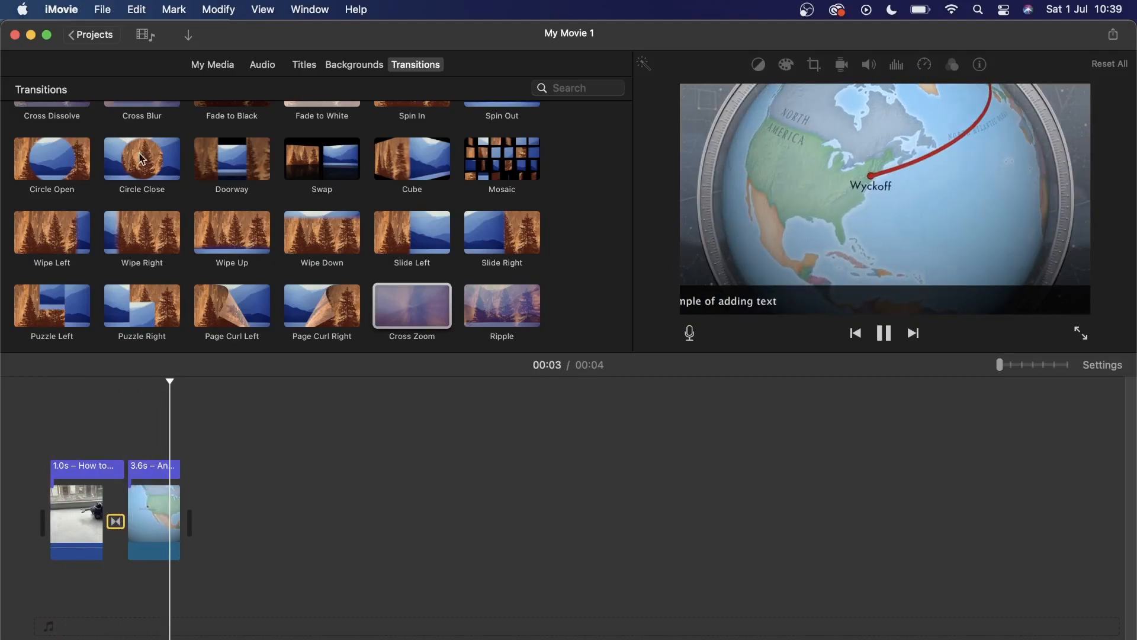
Browse the map backgrounds and add the Old World Map after the globe clip
left_click(363, 63)
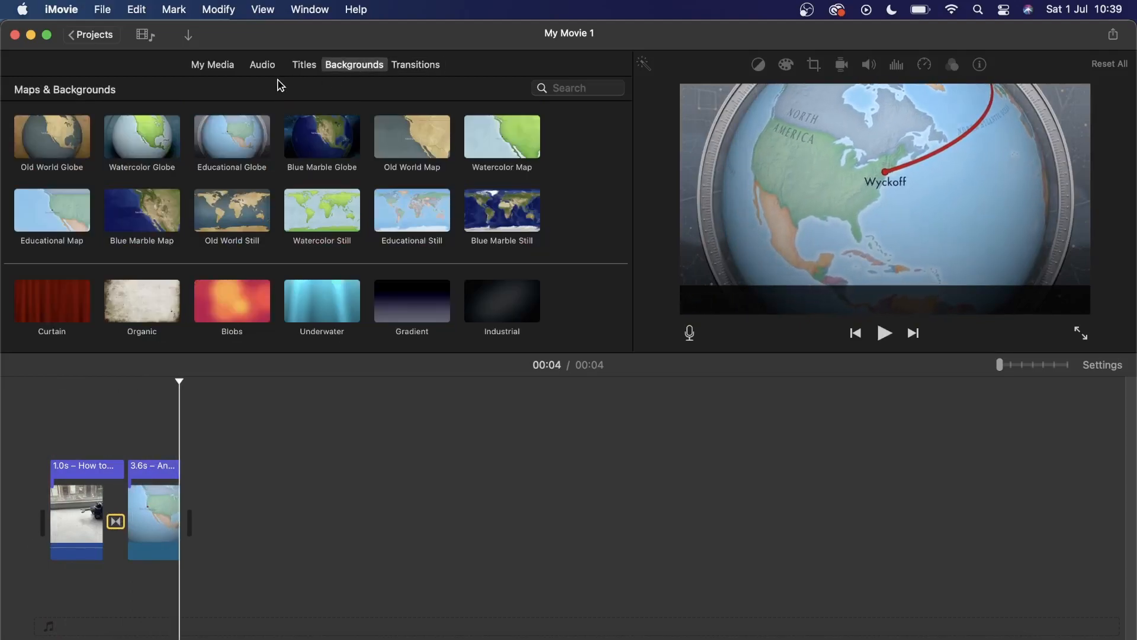
left_click(288, 148)
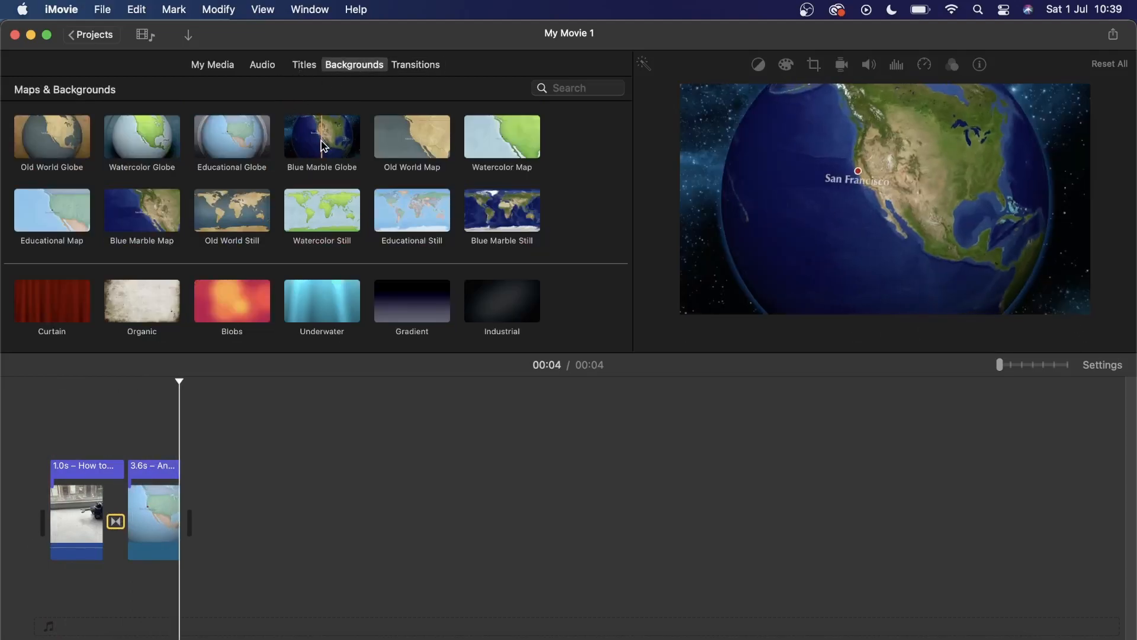
scroll(320, 147, "down", 5)
scroll(324, 146, "down", 5)
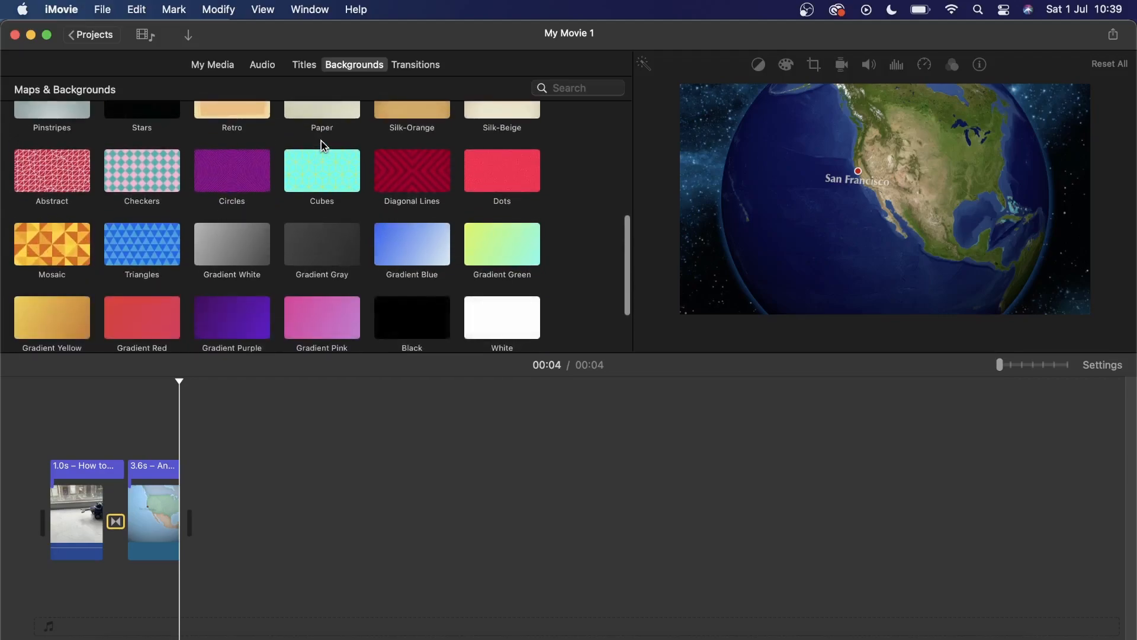
scroll(324, 146, "up", 10)
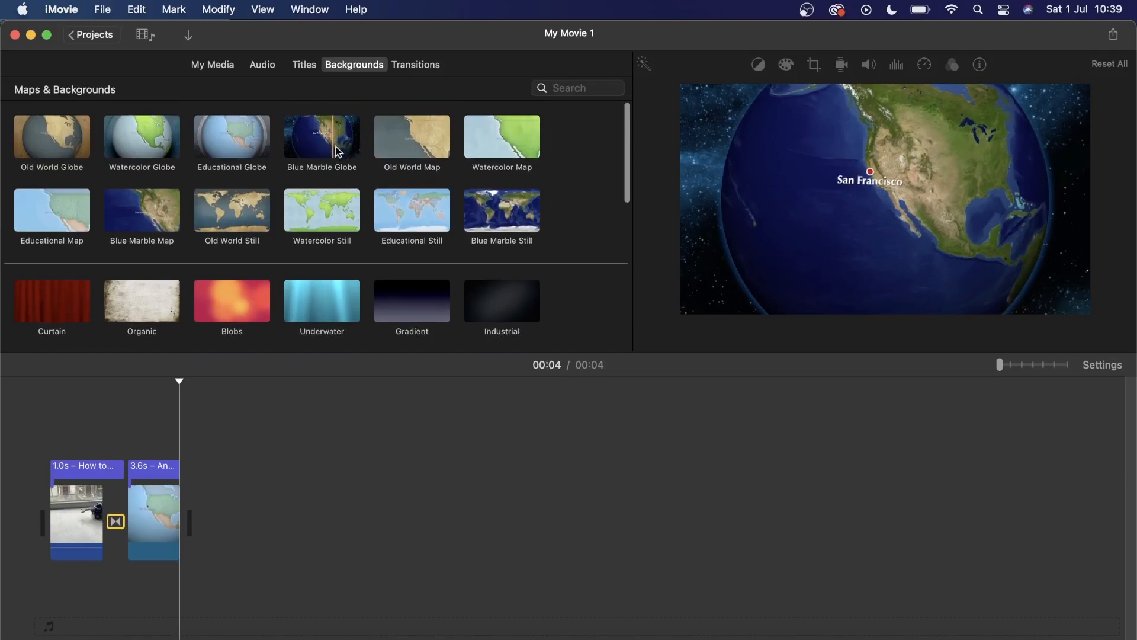
left_click(413, 146)
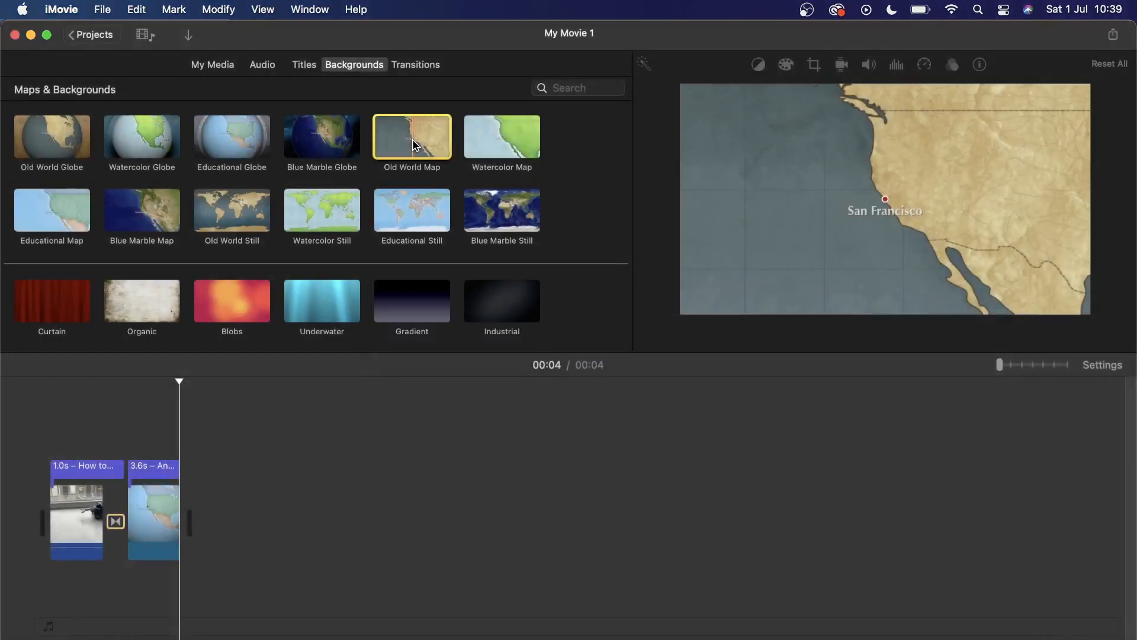
left_click_drag(416, 144, 258, 505)
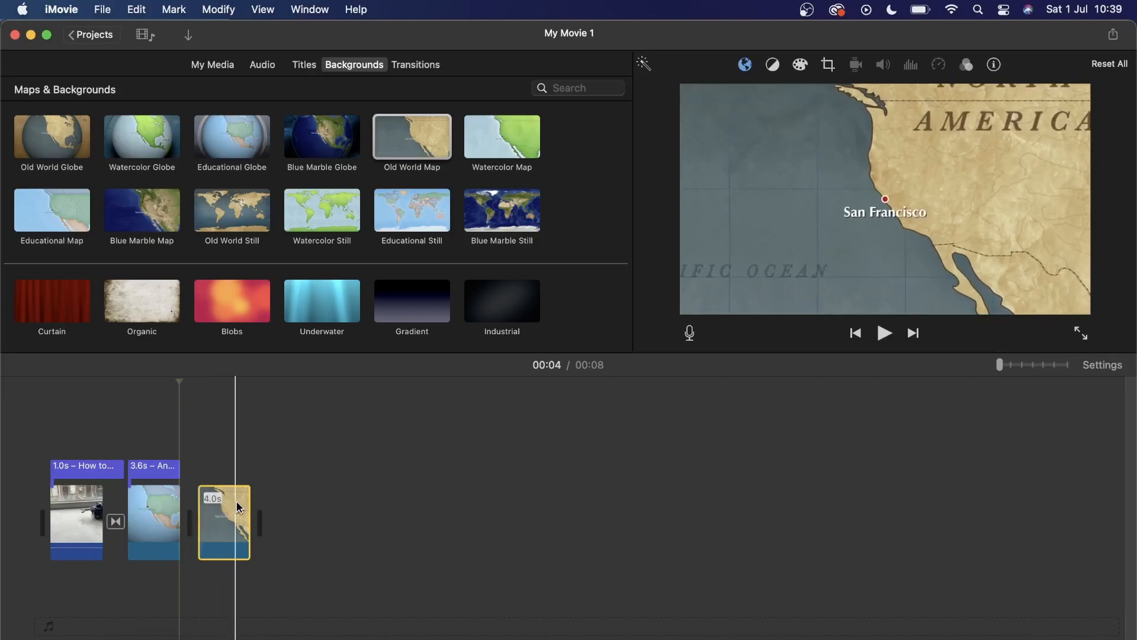
Add the Far Far Away title over the Old World Map clip and extend its duration to 1.6 m
left_click(305, 67)
left_click_drag(320, 231, 198, 461)
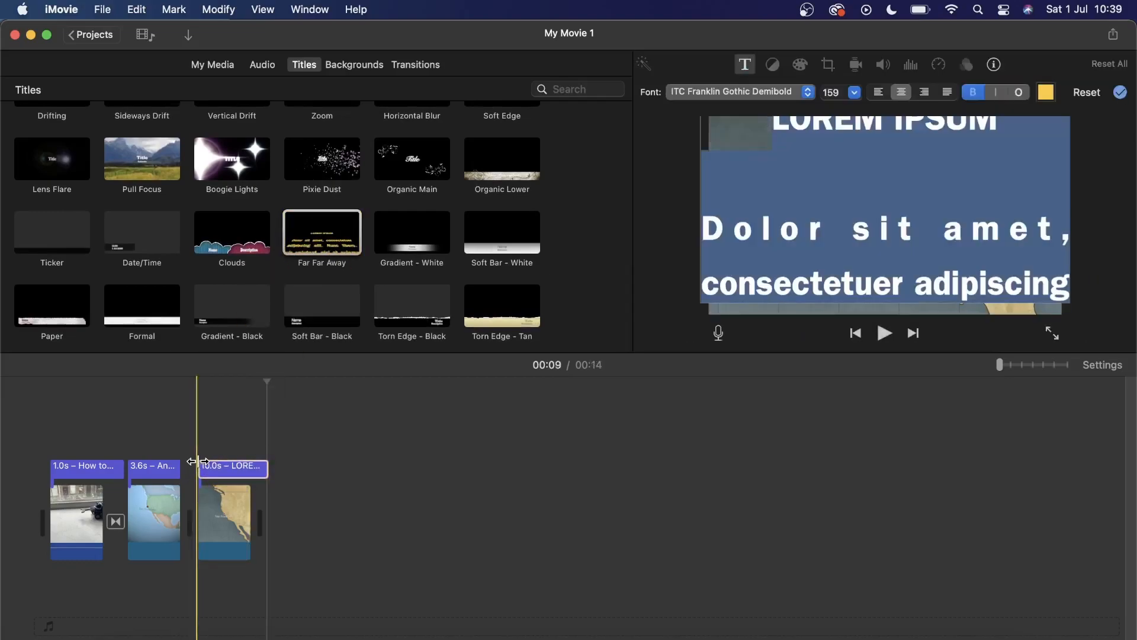
left_click_drag(265, 469, 266, 469)
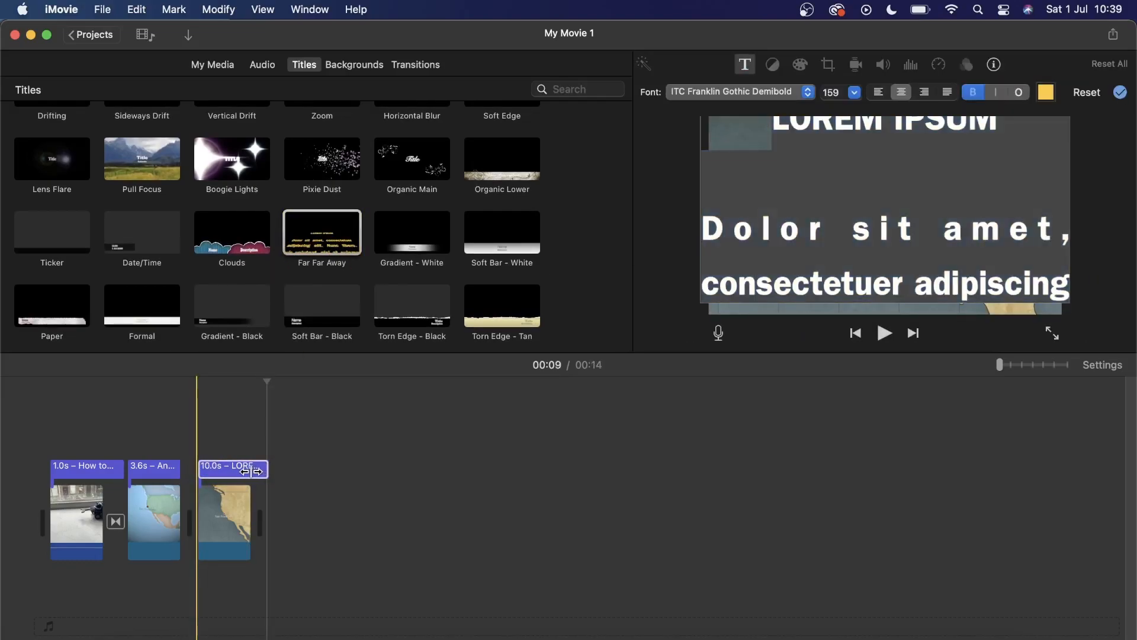
mouse_move(263, 470)
left_mouse_down()
mouse_move(236, 469)
mouse_move(434, 466)
mouse_move(278, 467)
left_mouse_up()
Replace the Far Far Away title's placeholder heading with "A new text" and its paragraphs with dots
left_click(248, 472)
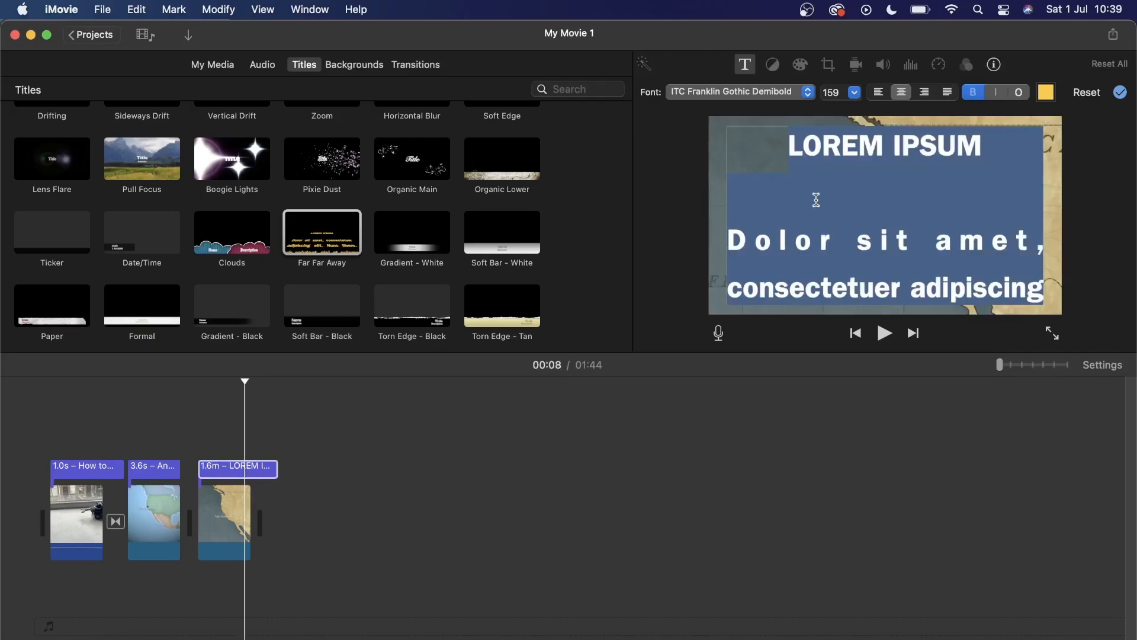
type("A new text")
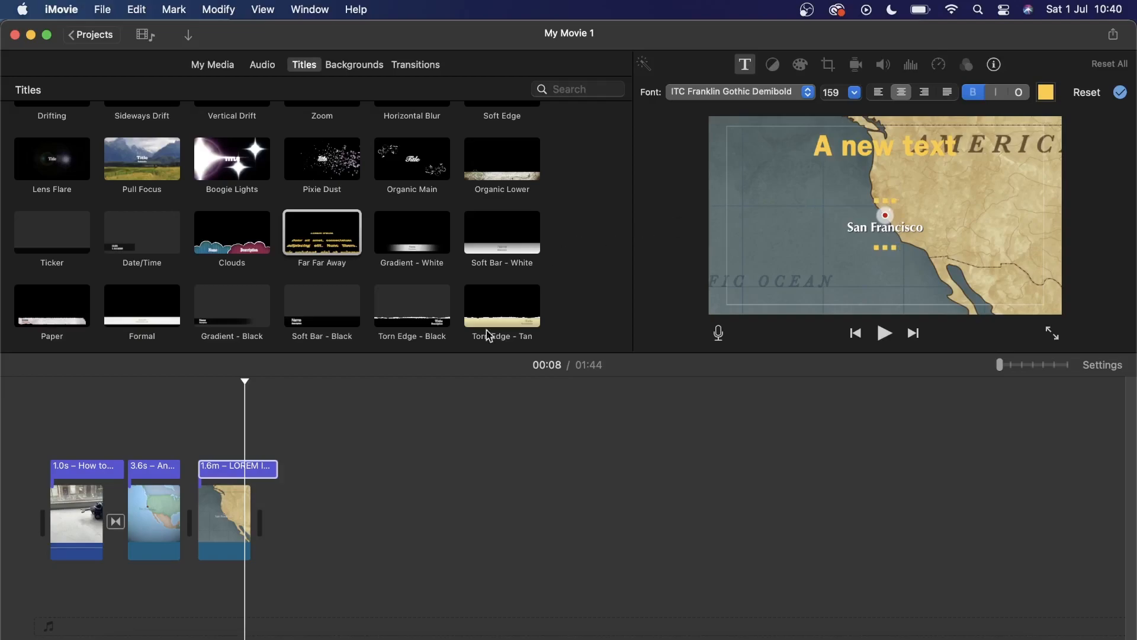
right_click(275, 464)
key("Escape")
Play the movie around the Old World Map clip to preview how its title scrolls
key("space")
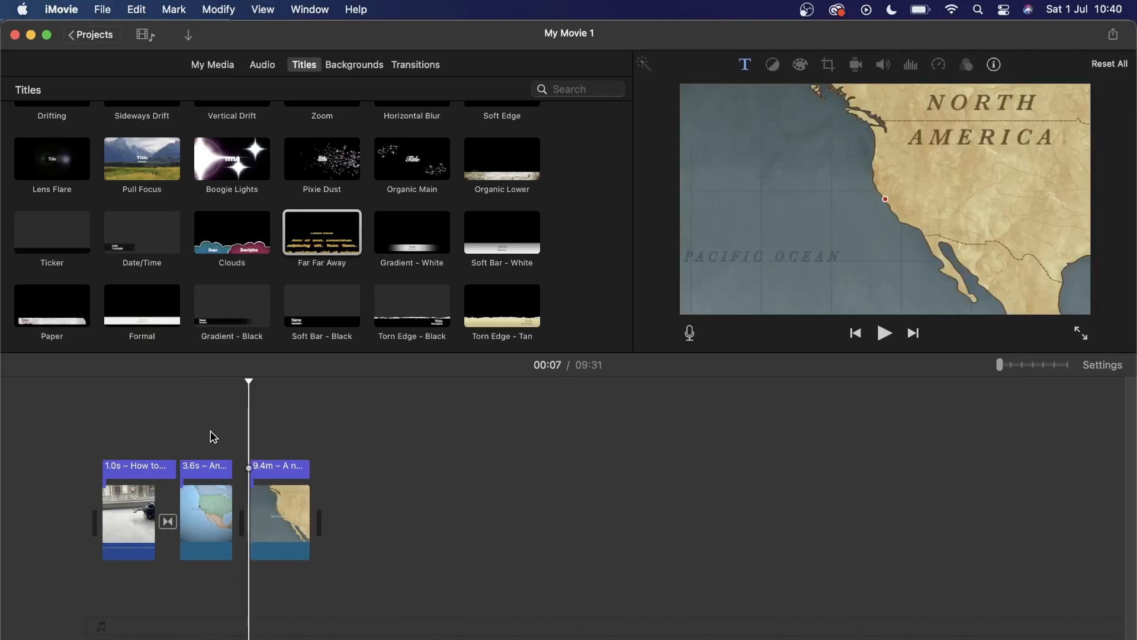
left_click(281, 471)
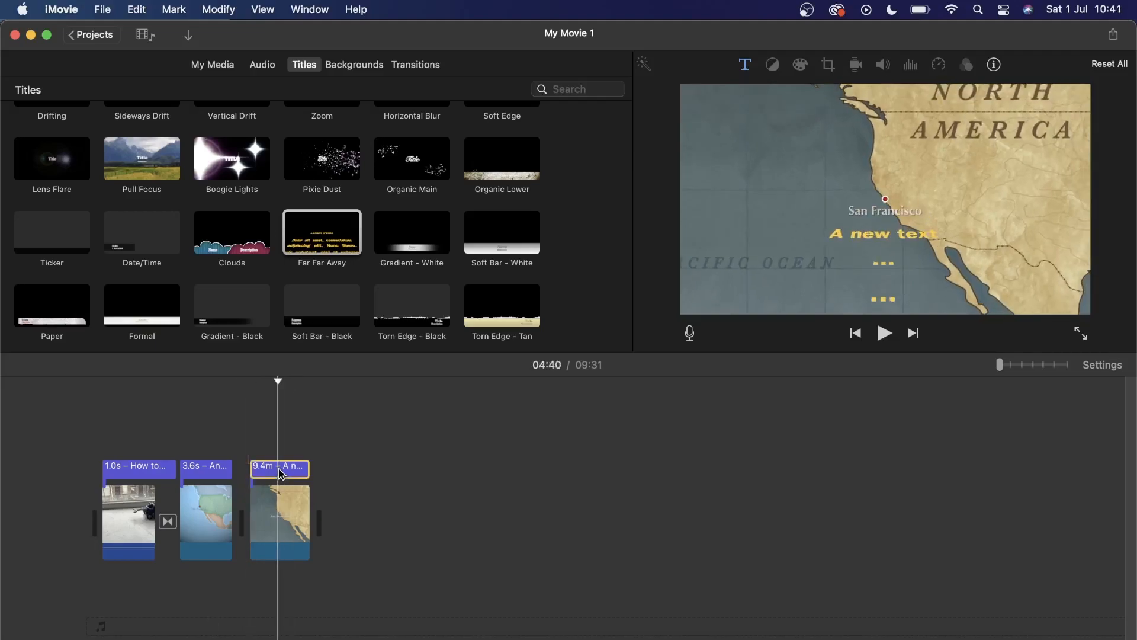
key("space")
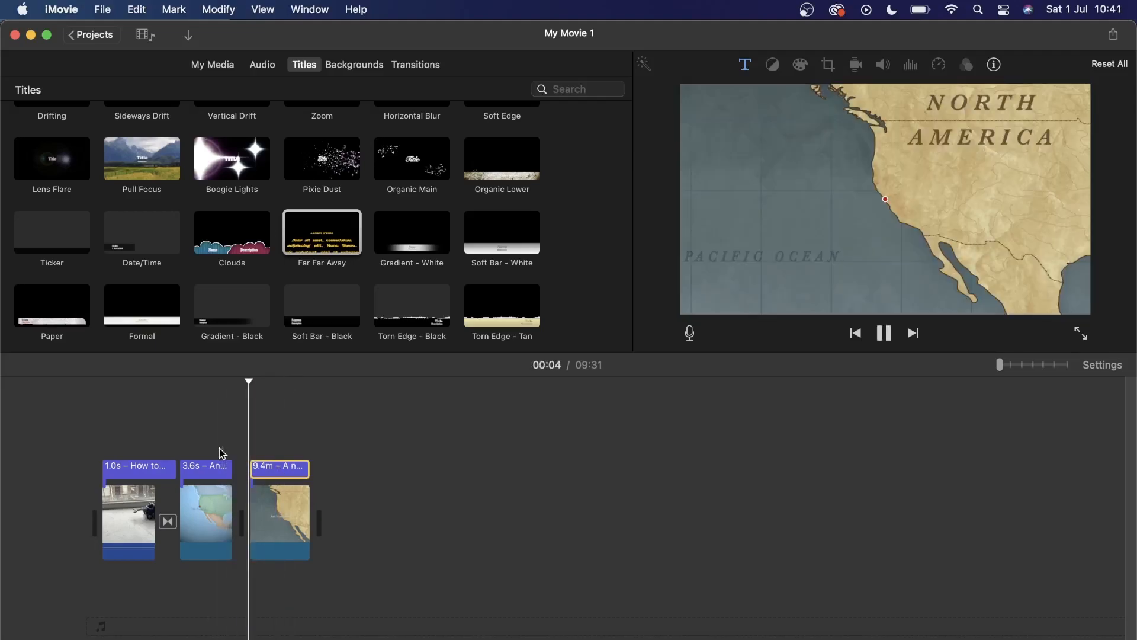
left_click(349, 526)
key("space")
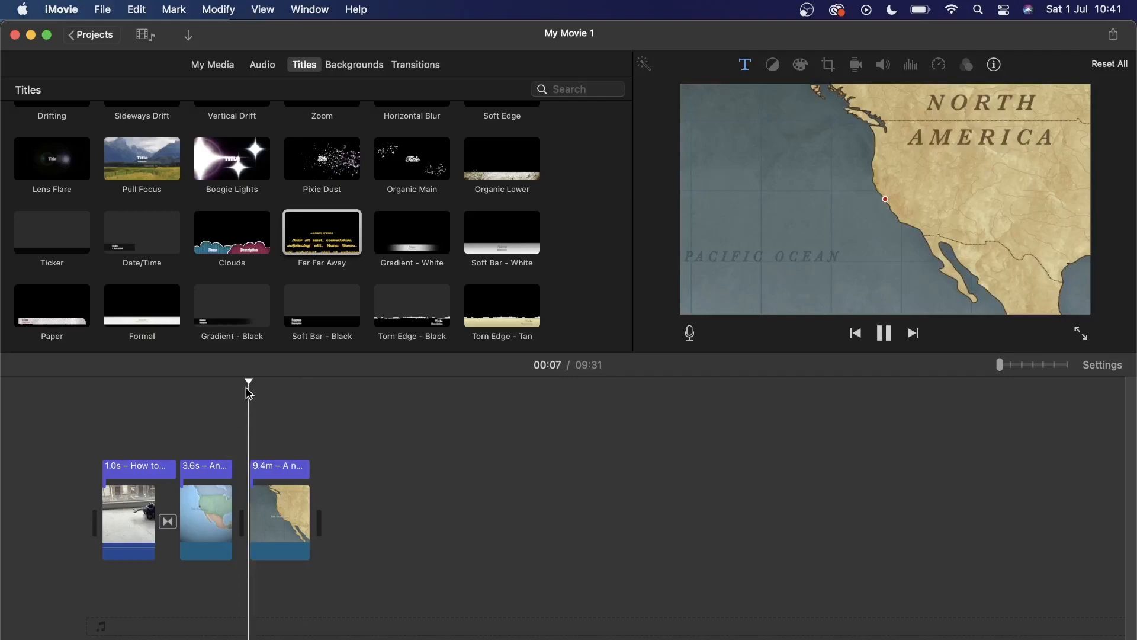
key("space")
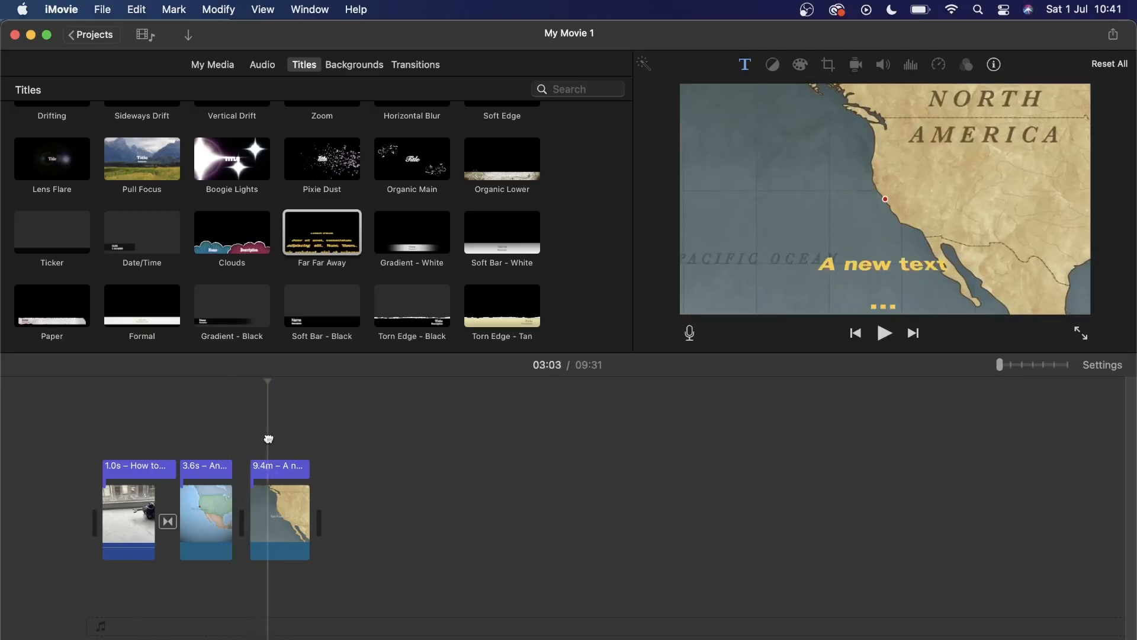
Preview the opening seconds of the Old World Map clip with its title, pausing playback at 00:10
key("space")
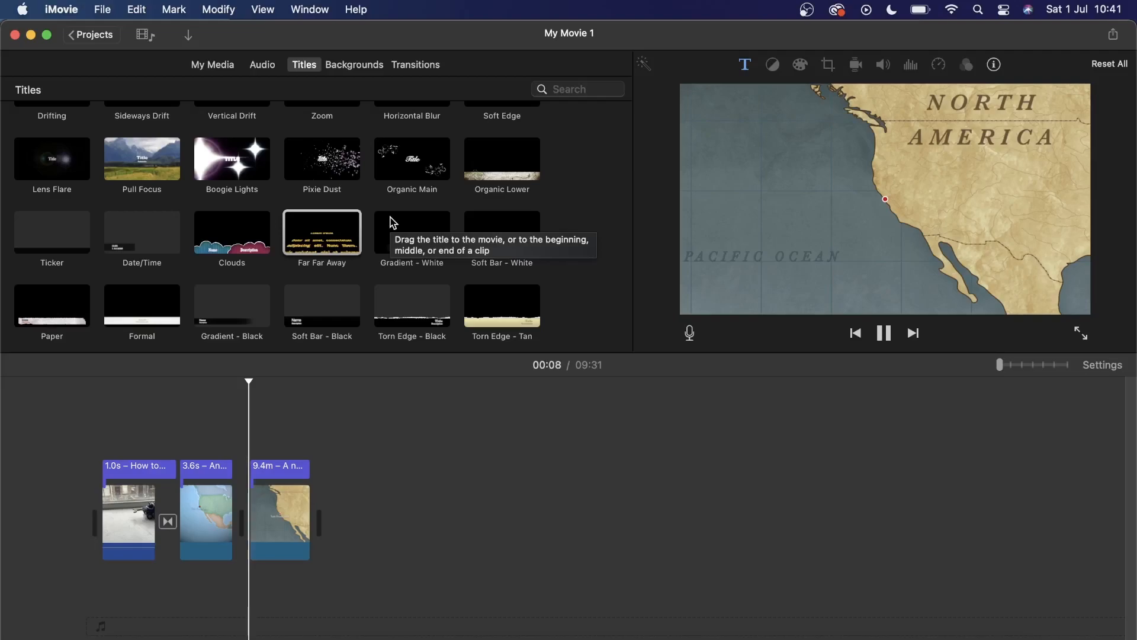
key("space")
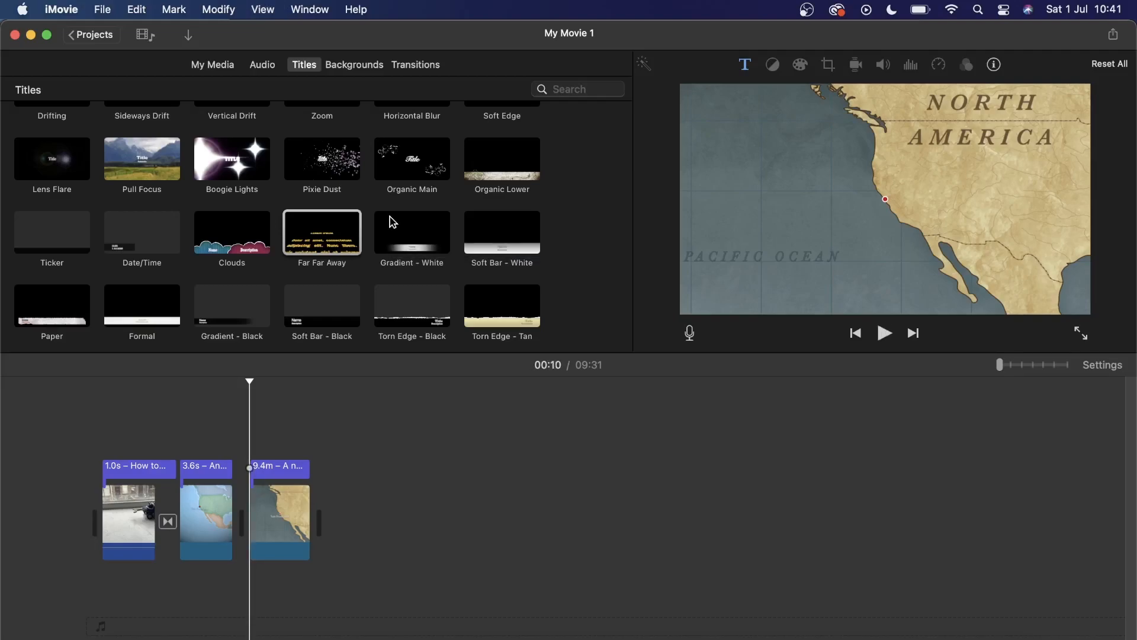
Look through the available map backgrounds, title styles, audio tracks and media clips
left_click(350, 67)
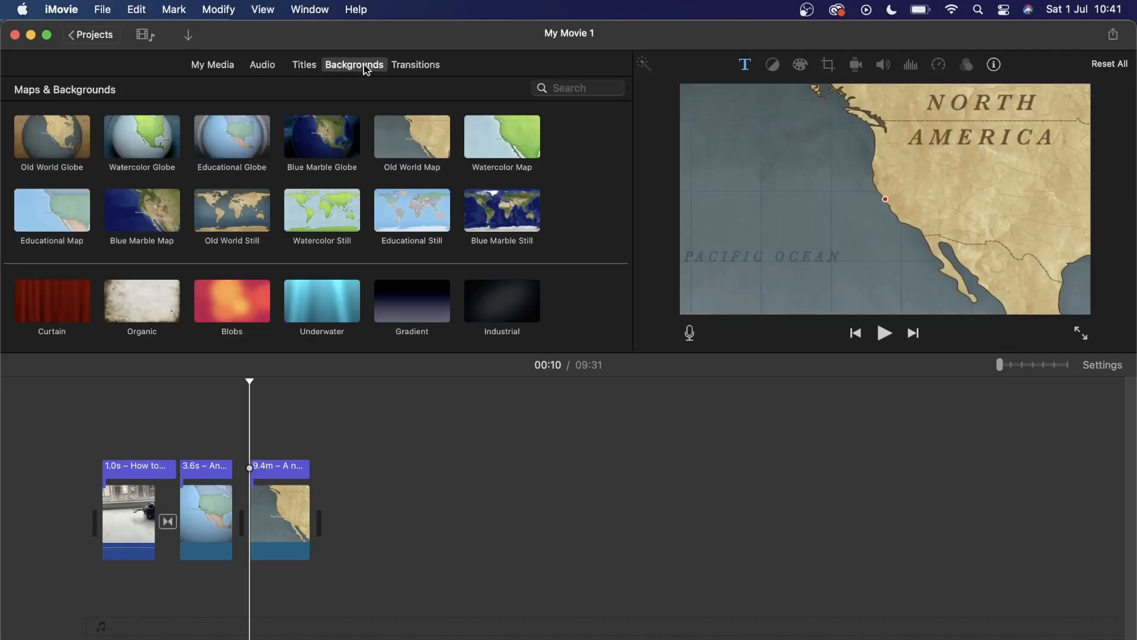
scroll(375, 196, "down", 5)
scroll(376, 195, "up", 5)
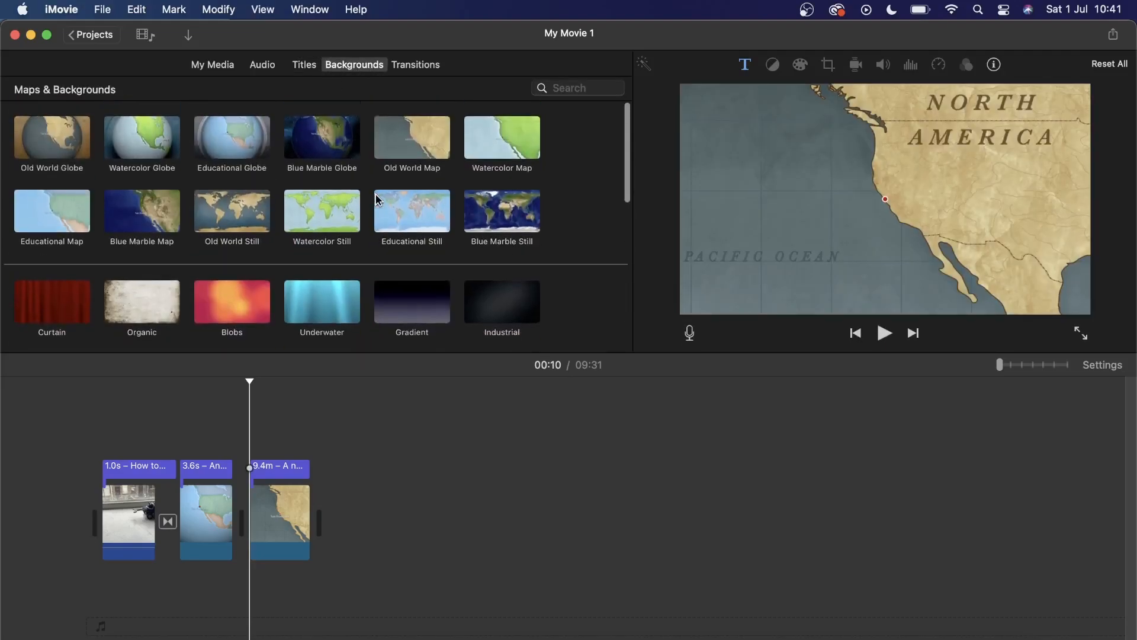
left_click(304, 67)
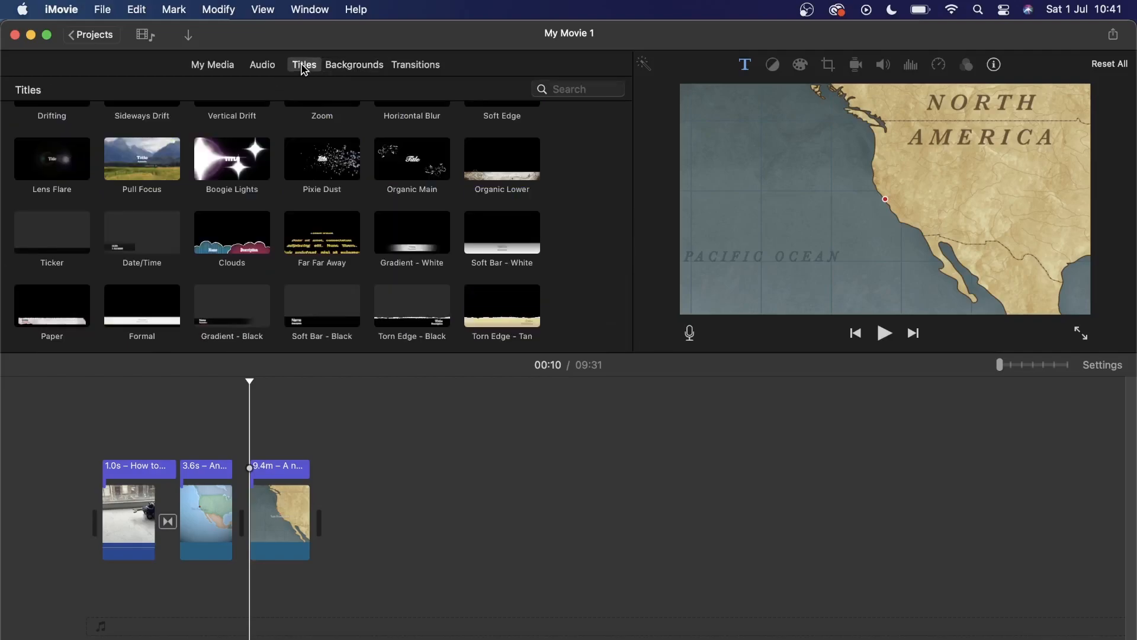
left_click(262, 65)
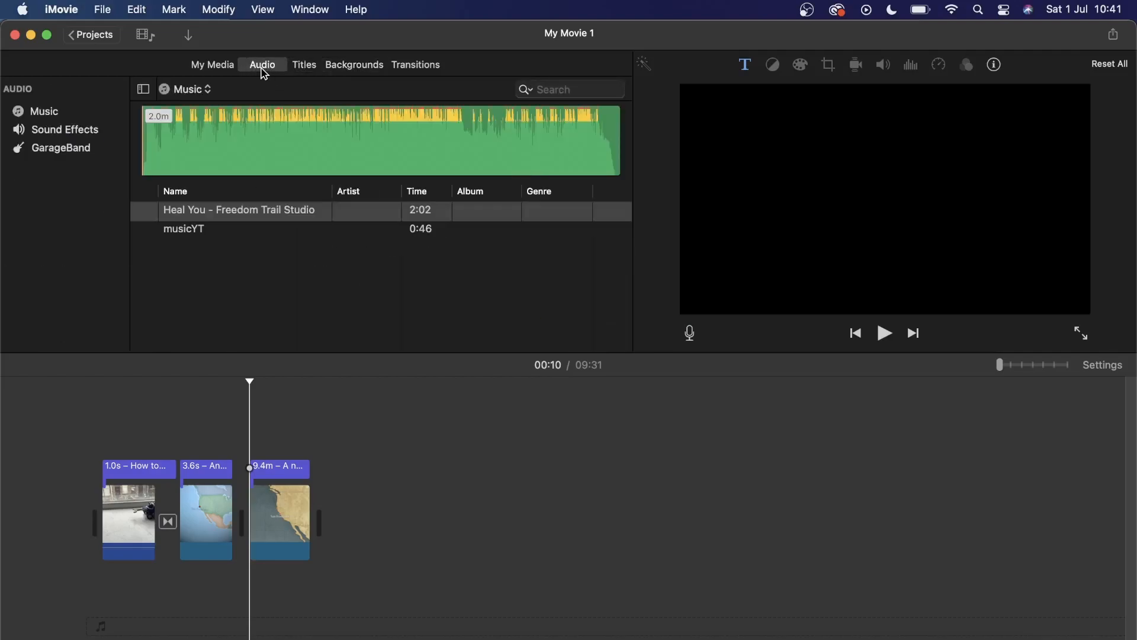
left_click(229, 71)
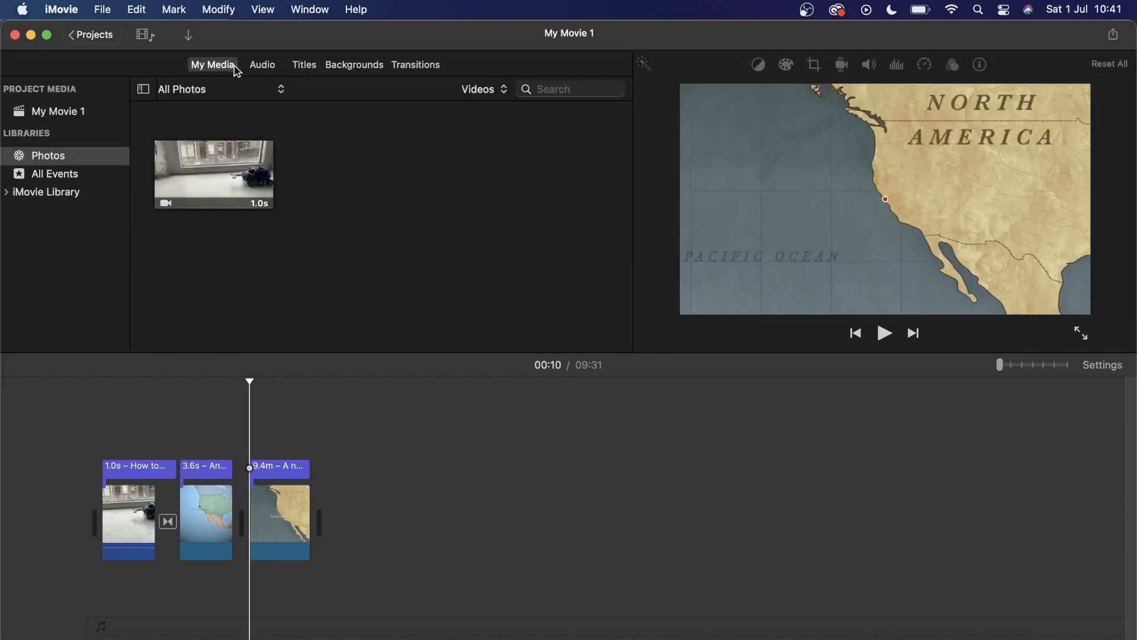